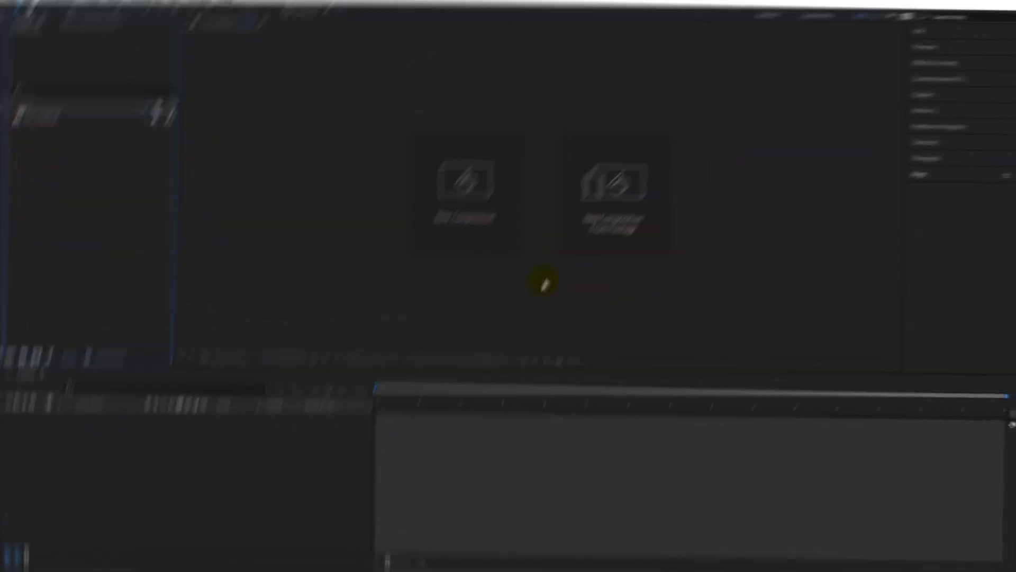
# Begin a new composition named Bounce Ball Animation at 1920×1080 and 23.976 fps
pyautogui.click(491, 219)
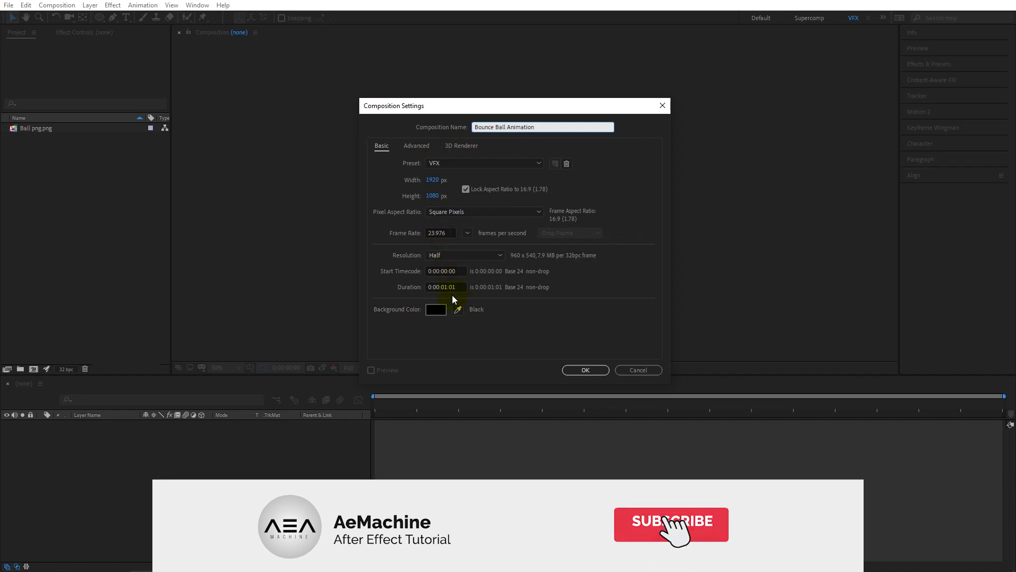
# Confirm the composition settings and add a new shape layer to the timeline
pyautogui.click(586, 369)
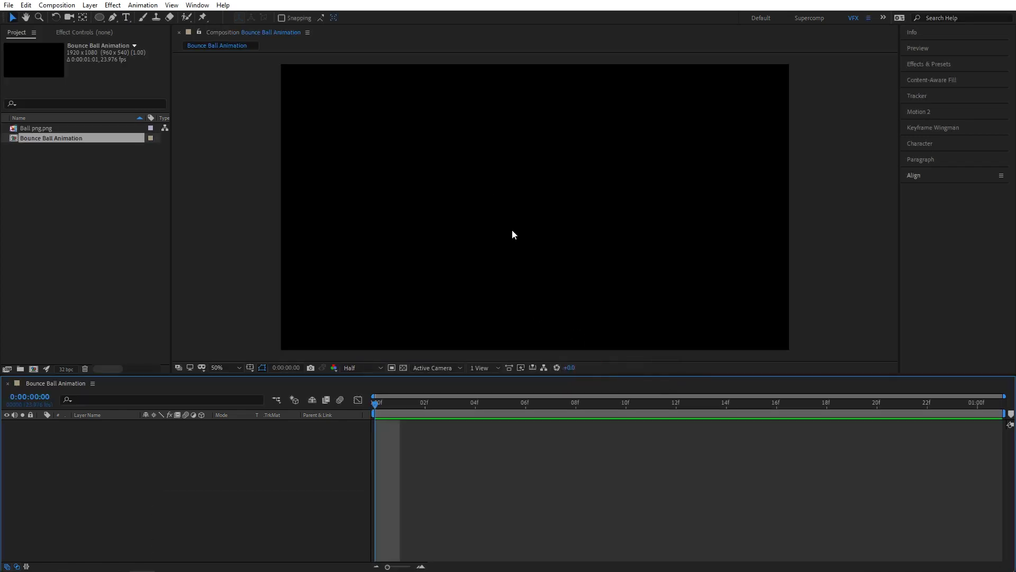
pyautogui.rightClick(102, 439)
pyautogui.moveTo(125, 446)
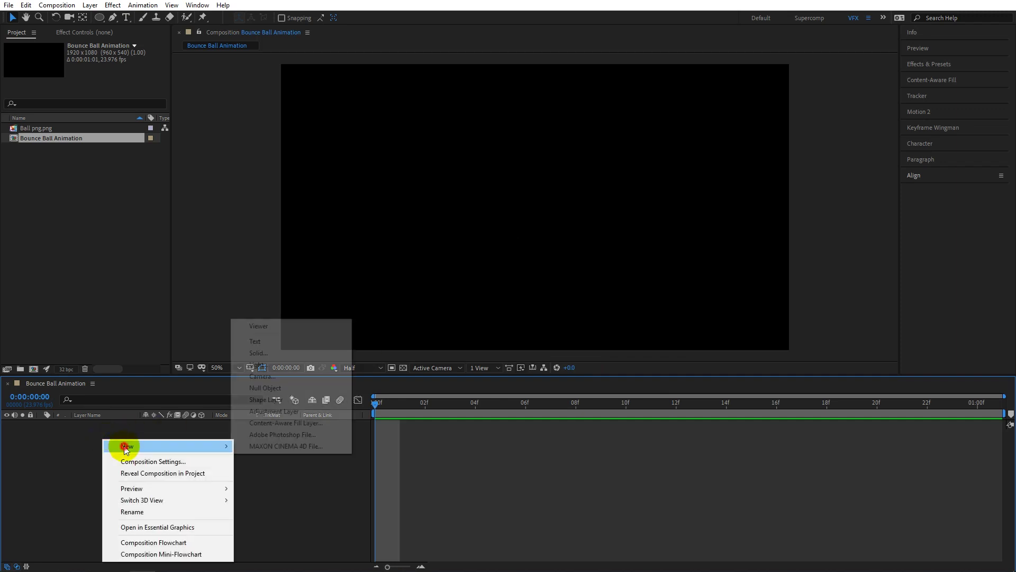
pyautogui.click(268, 400)
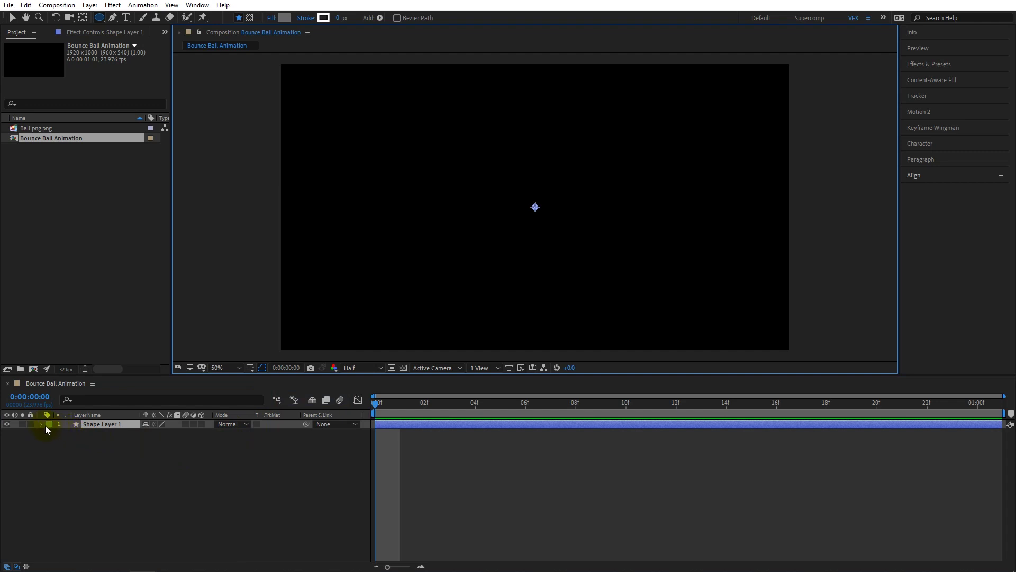
# Give Shape Layer 1 an ellipse path with a white fill
pyautogui.click(41, 424)
pyautogui.click(203, 435)
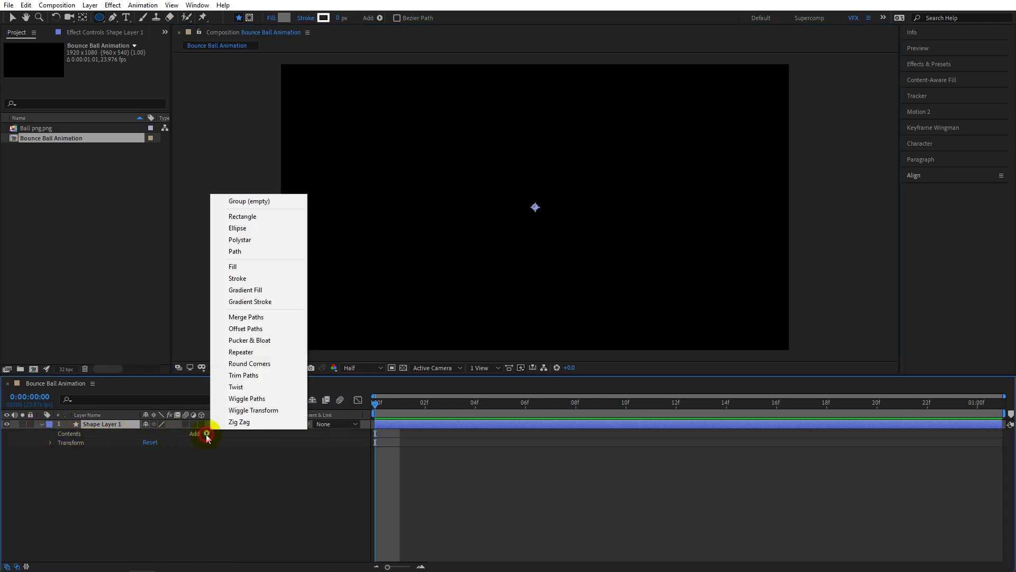
pyautogui.click(251, 227)
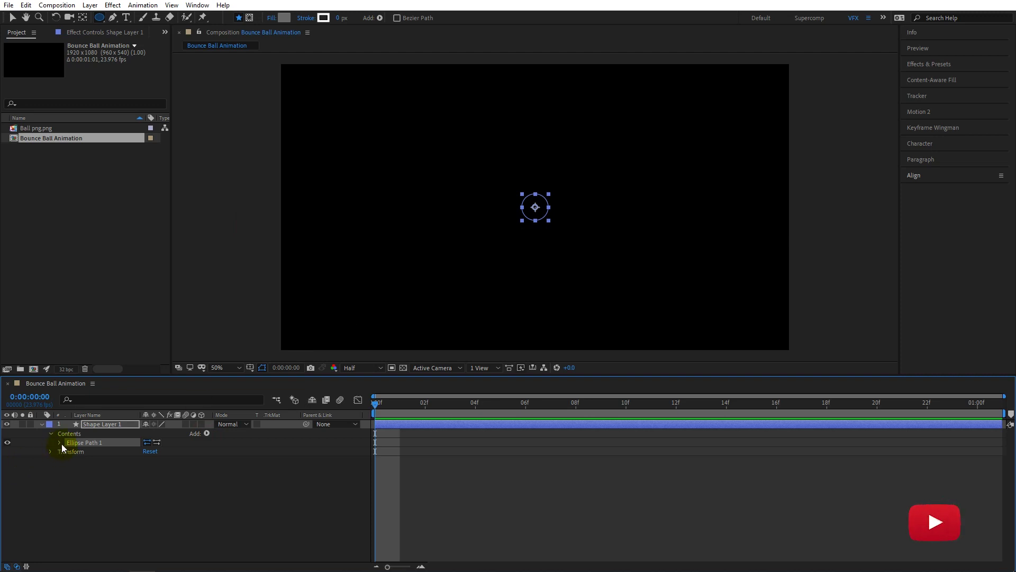
pyautogui.click(206, 433)
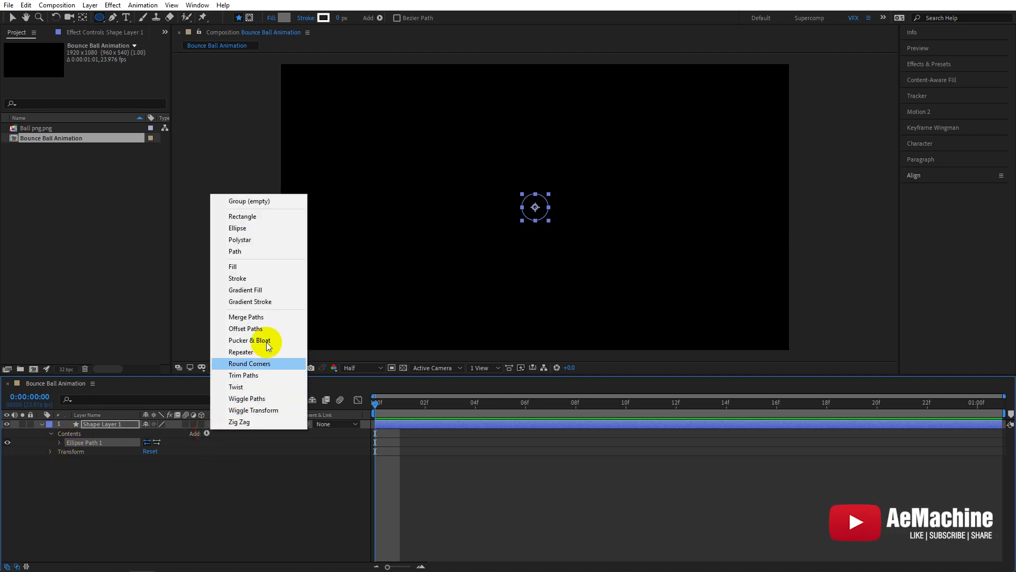
pyautogui.click(256, 267)
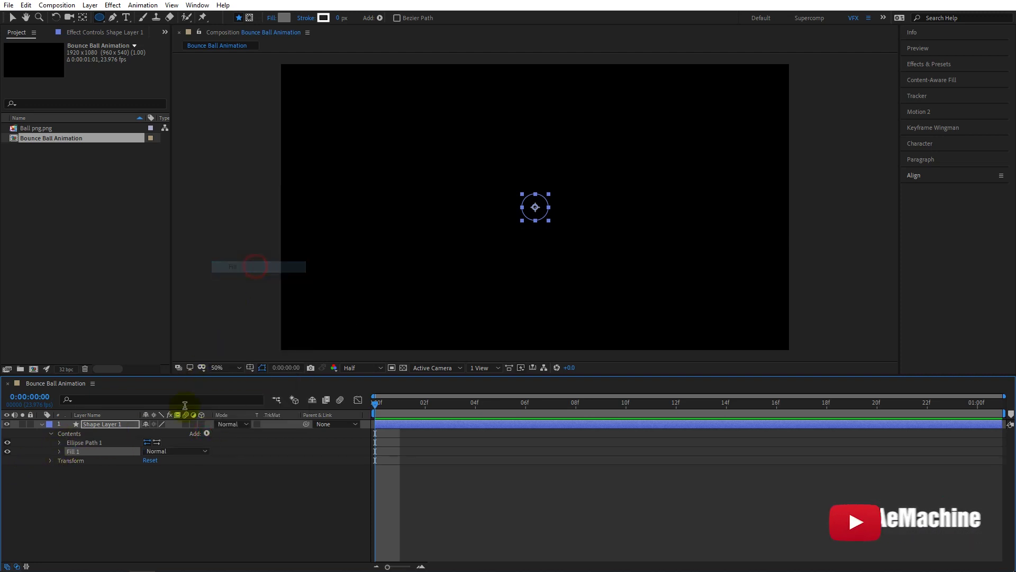
pyautogui.click(58, 451)
pyautogui.click(149, 479)
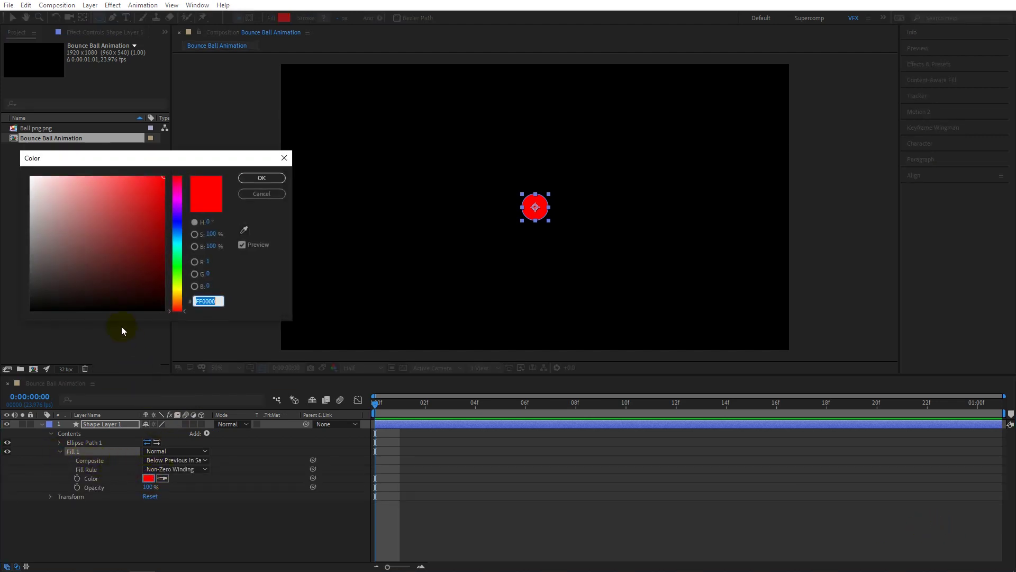
pyautogui.moveTo(62, 217); pyautogui.dragTo(22, 158)
pyautogui.click(262, 178)
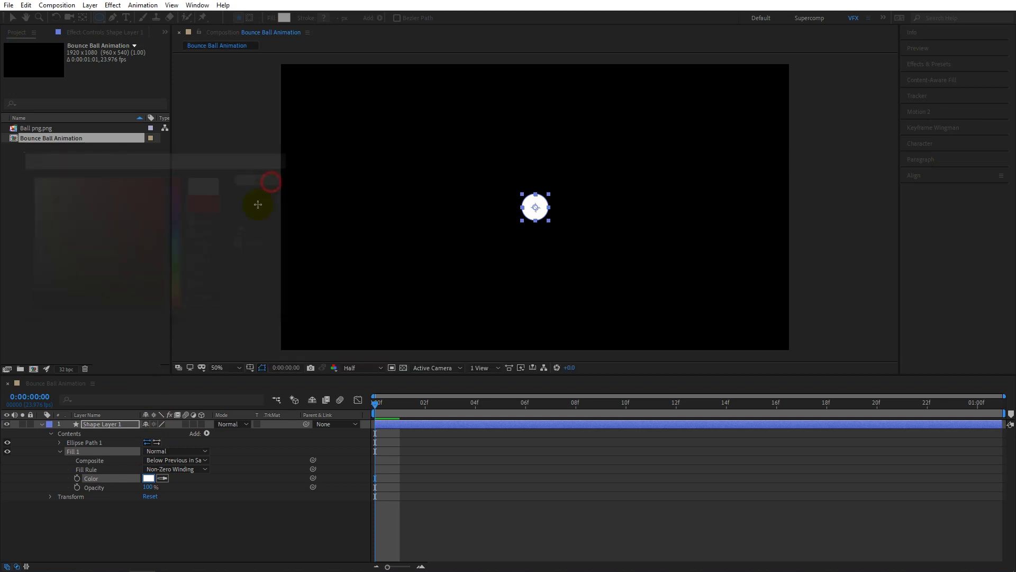
# Set the shape layer's Scale to 150%
pyautogui.click(42, 427)
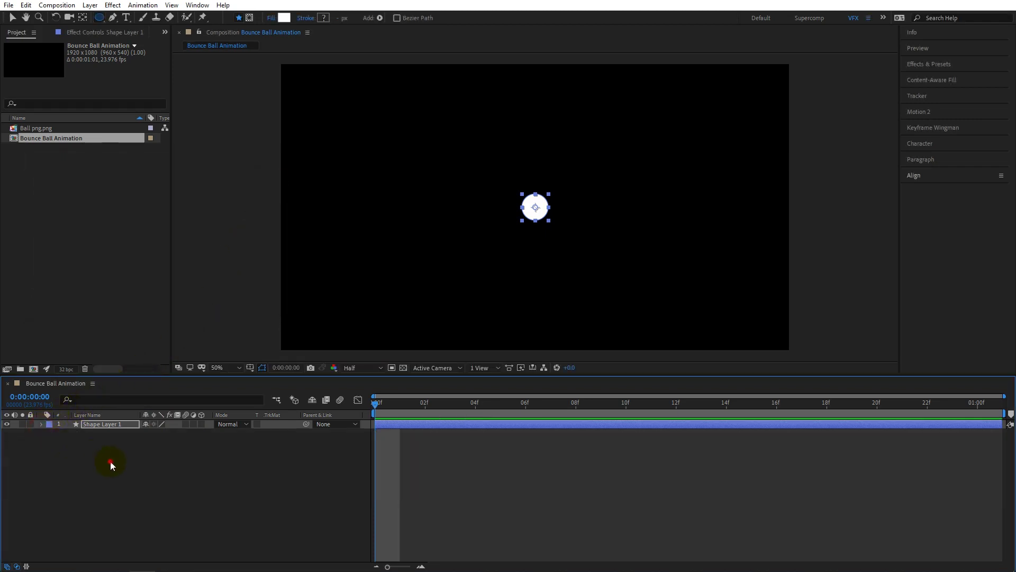
pyautogui.click(110, 460)
pyautogui.click(104, 428)
pyautogui.press('s')
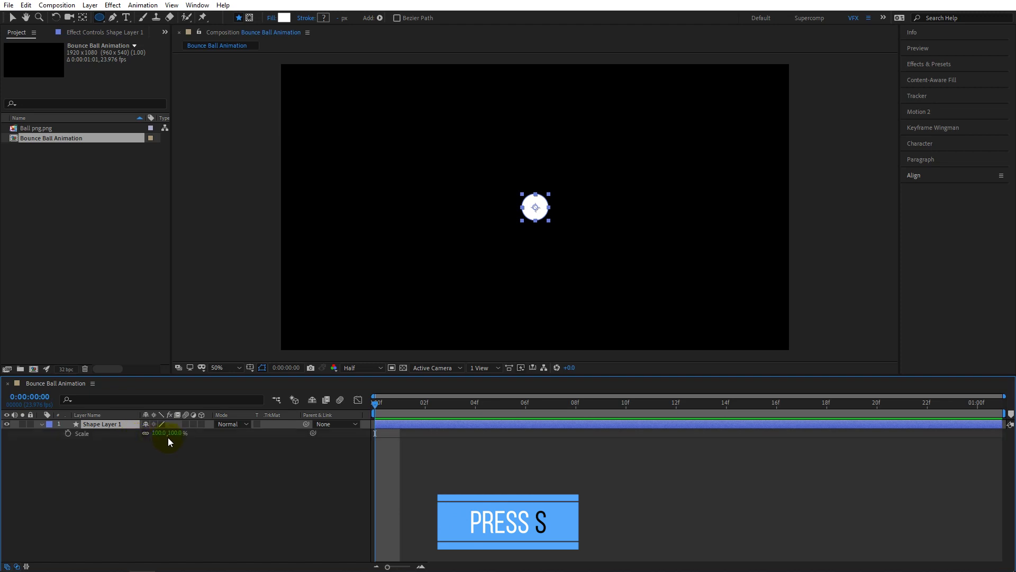
pyautogui.click(177, 433)
pyautogui.write('150')
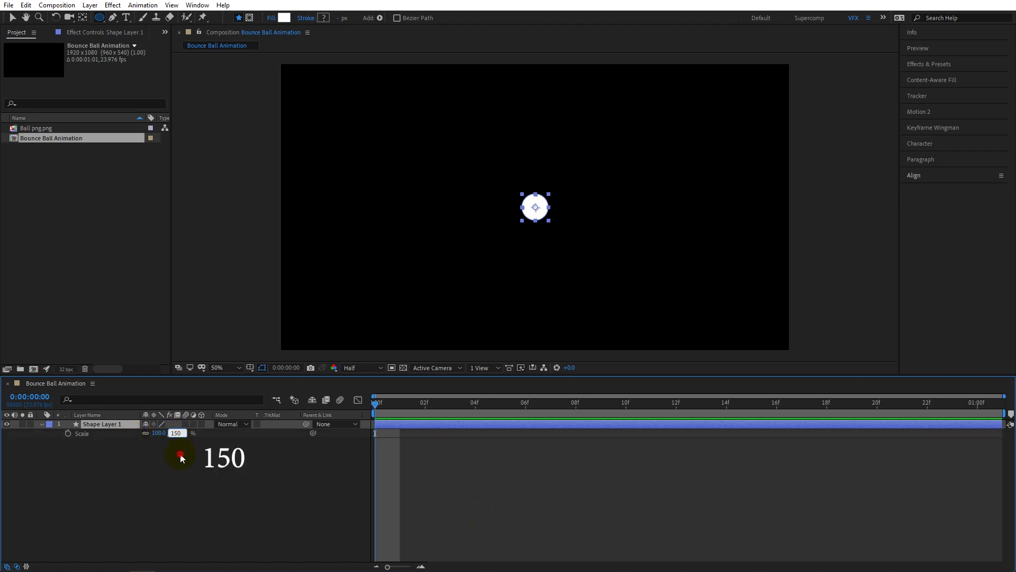
pyautogui.click(181, 456)
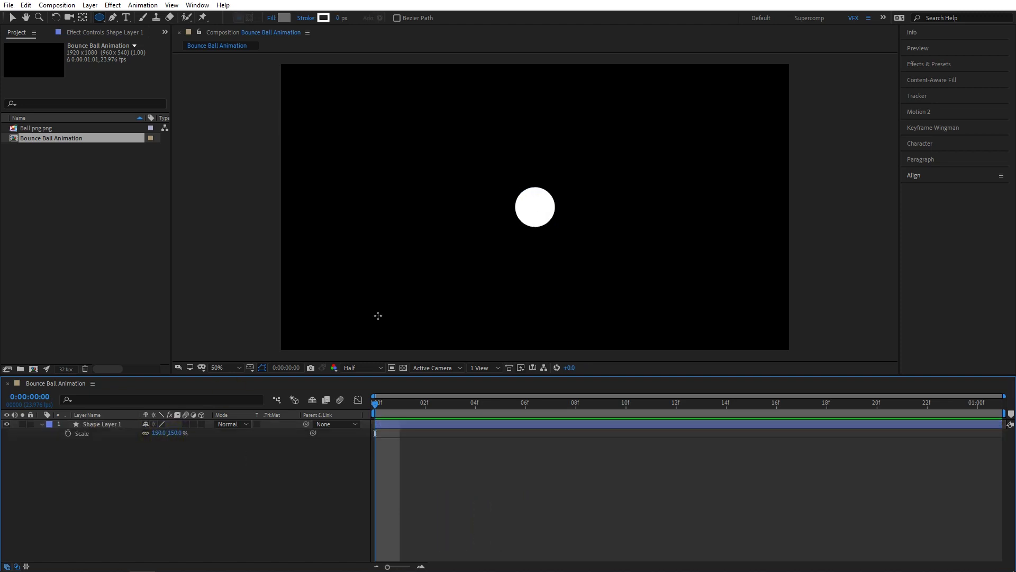
# Add a Position keyframe at frame 0 for the shape layer
pyautogui.click(100, 425)
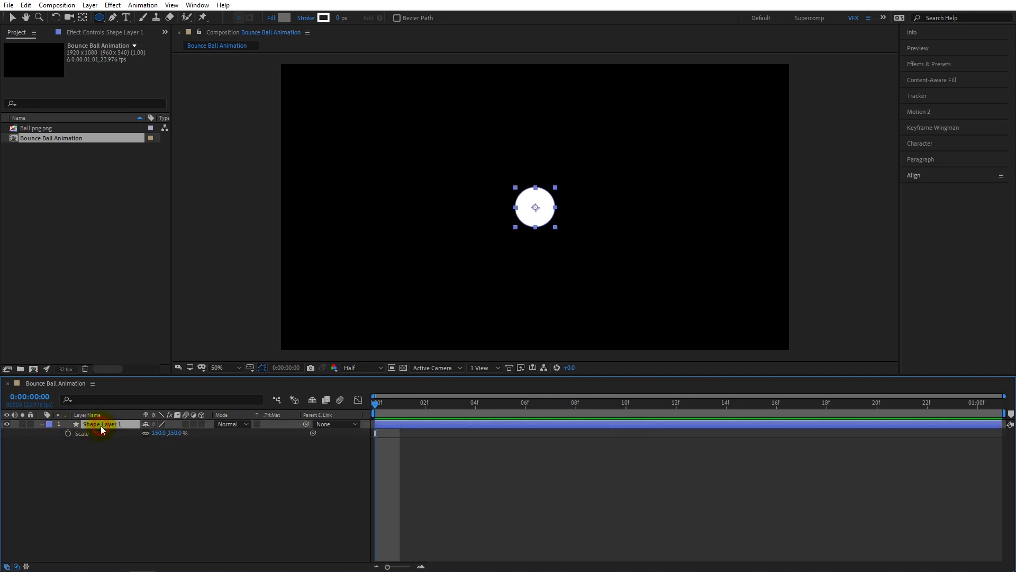
pyautogui.press('p')
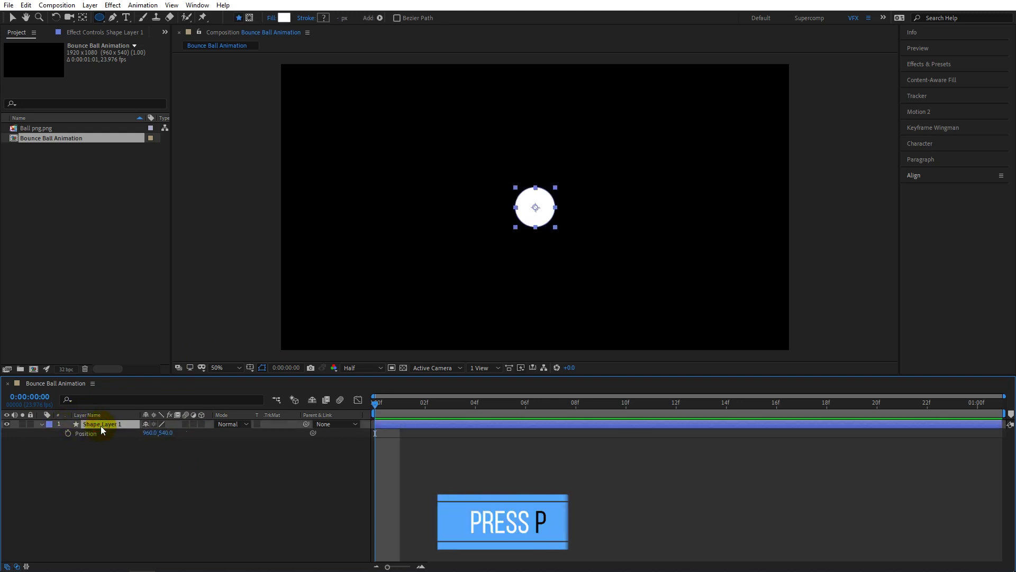
pyautogui.click(67, 433)
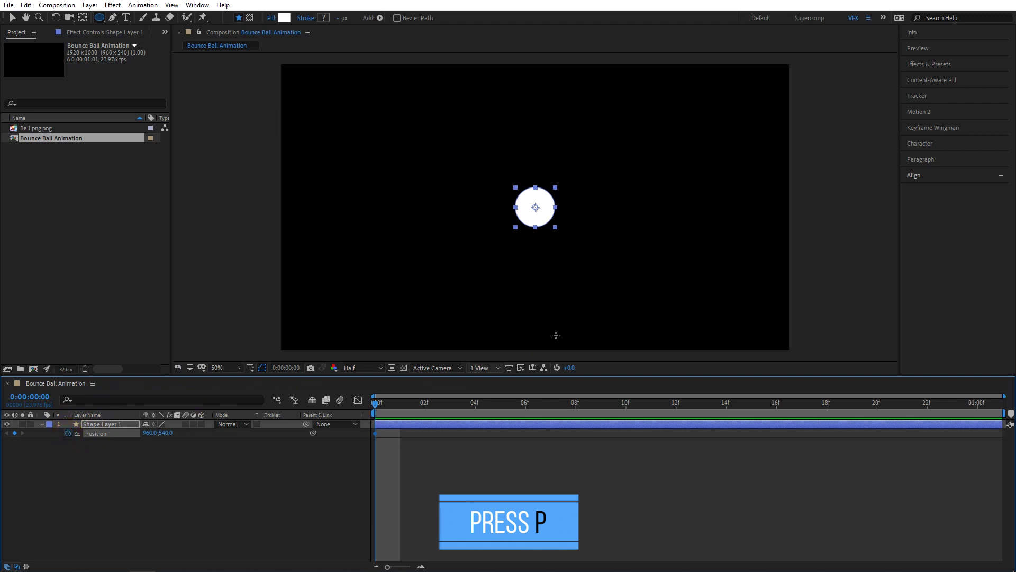
# Place the ball at the top of the frame at 0f and at the bottom at frame 12
pyautogui.click(12, 17)
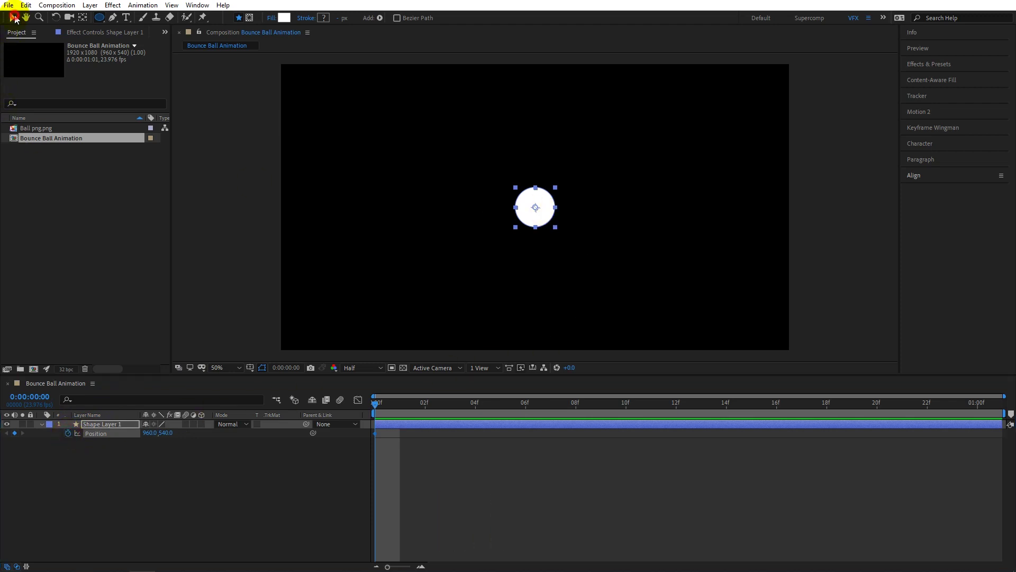
pyautogui.moveTo(535, 211); pyautogui.dragTo(527, 107)
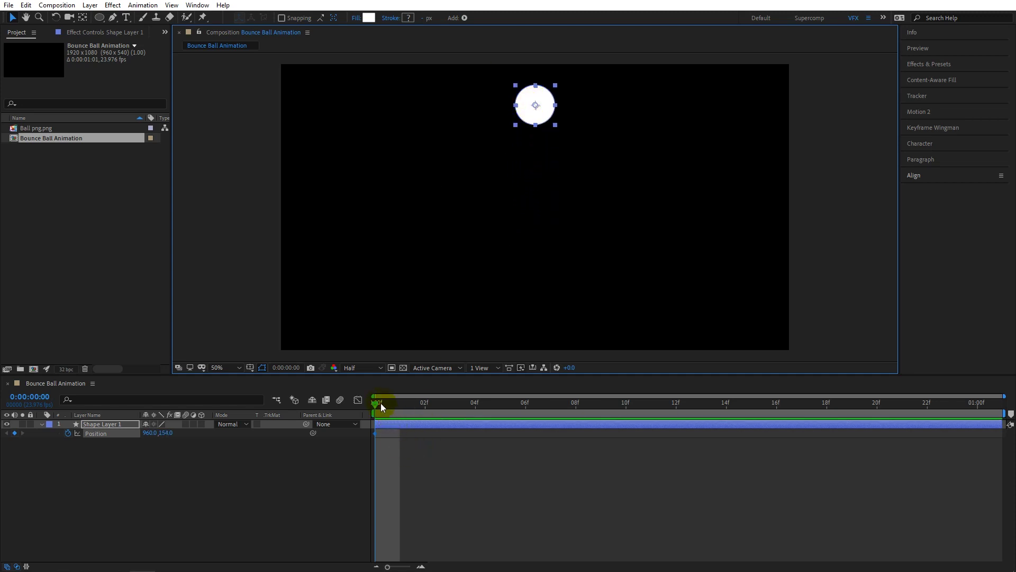
pyautogui.moveTo(380, 402); pyautogui.dragTo(676, 421)
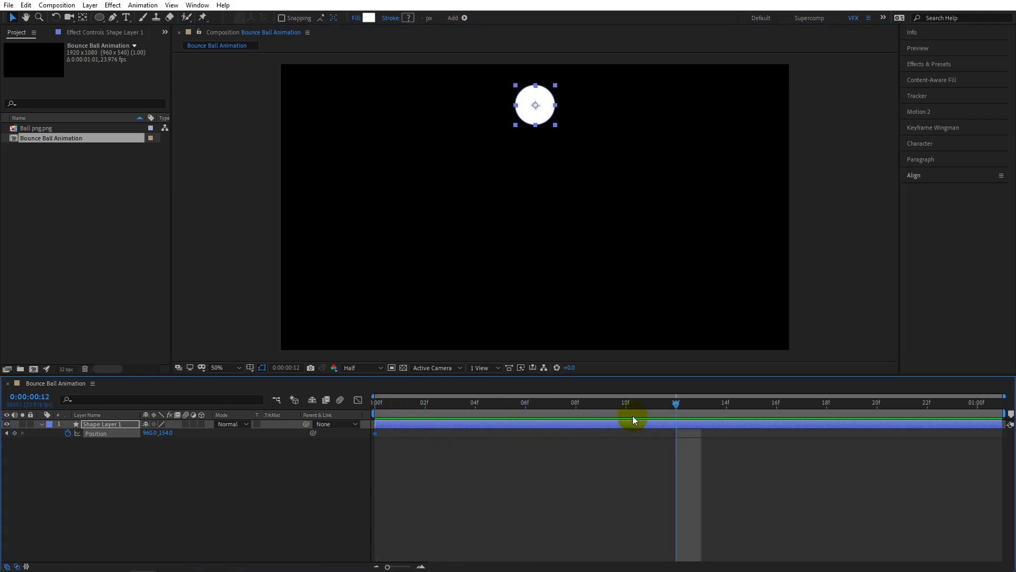
pyautogui.moveTo(534, 109); pyautogui.dragTo(534, 175)
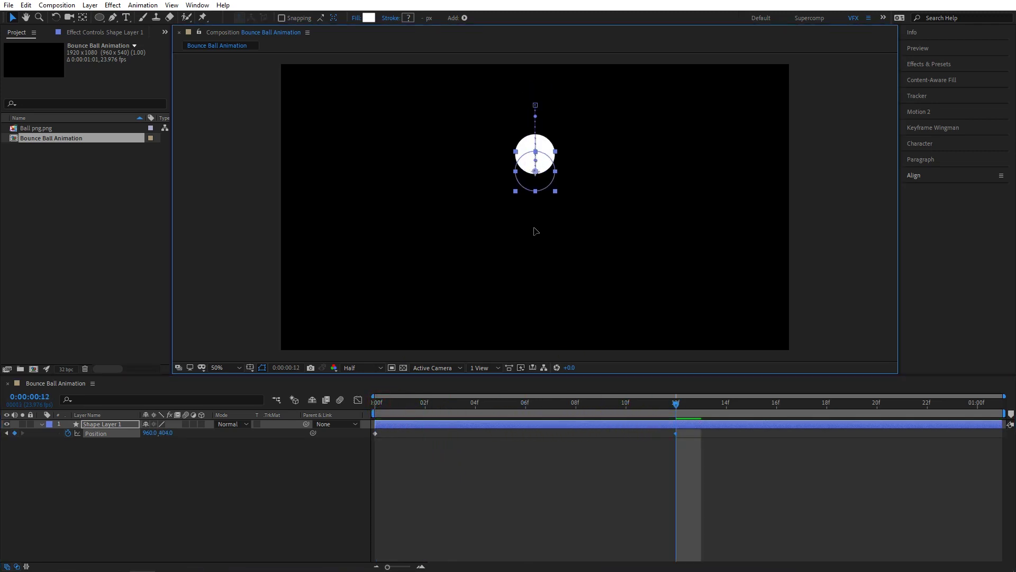
pyautogui.moveTo(535, 230); pyautogui.dragTo(535, 322)
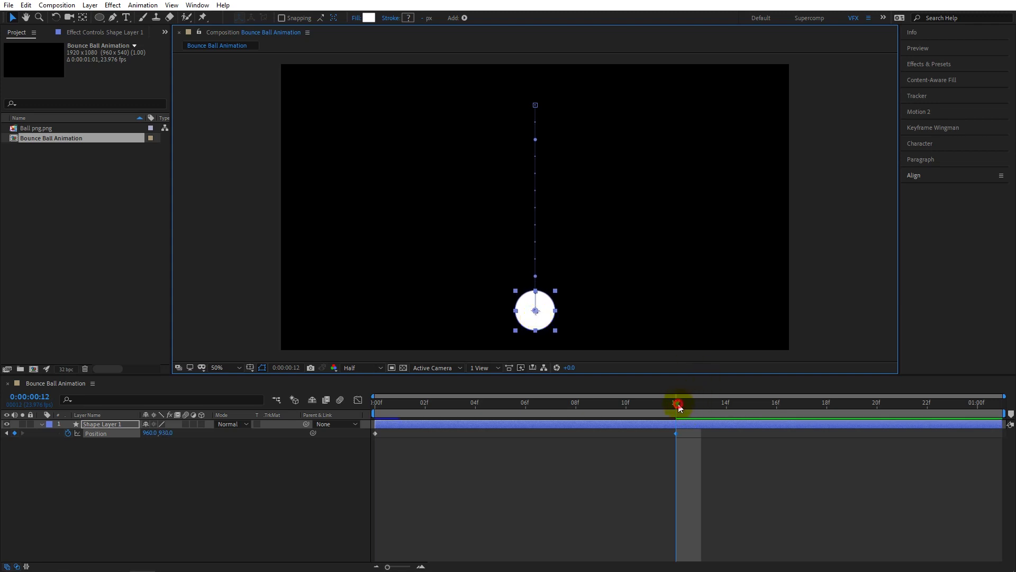
# Copy the frame-0 position keyframe to 01:00f and play the bounce
pyautogui.moveTo(679, 407); pyautogui.dragTo(877, 404)
pyautogui.moveTo(966, 428); pyautogui.dragTo(979, 424)
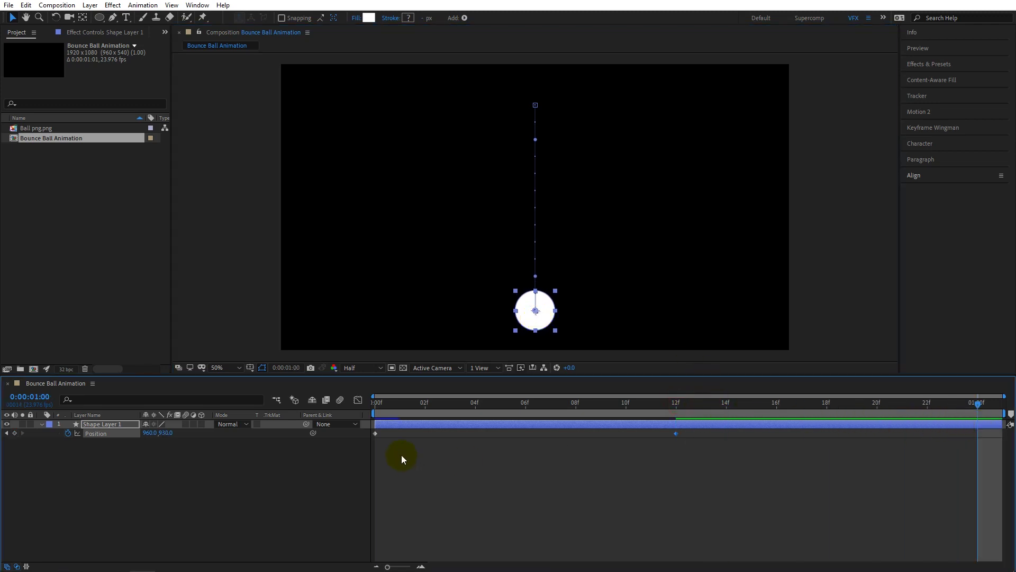
pyautogui.click(375, 434)
pyautogui.hotkey('ctrl', 'c')
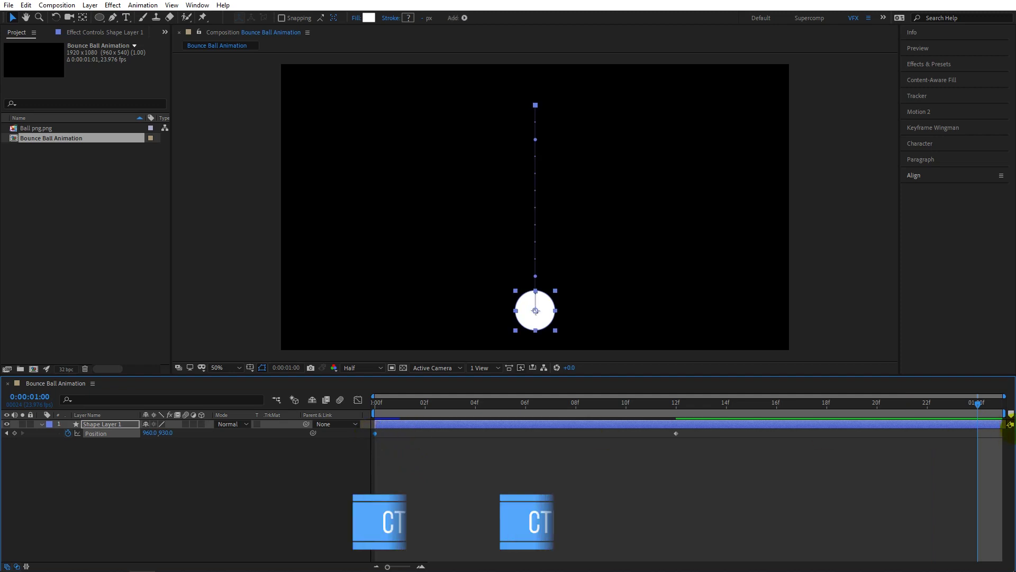
pyautogui.hotkey('ctrl', 'v')
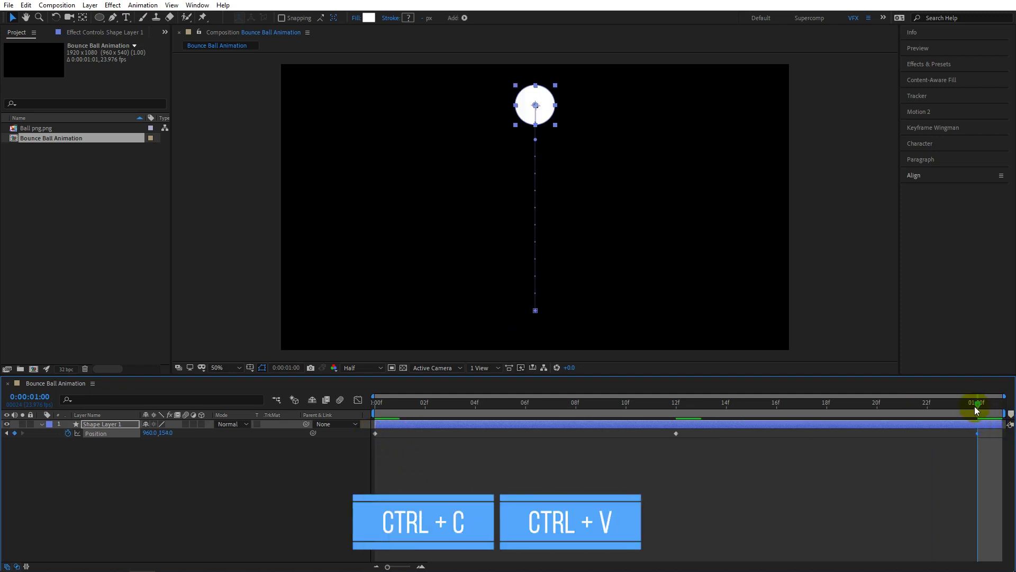
pyautogui.press('space')
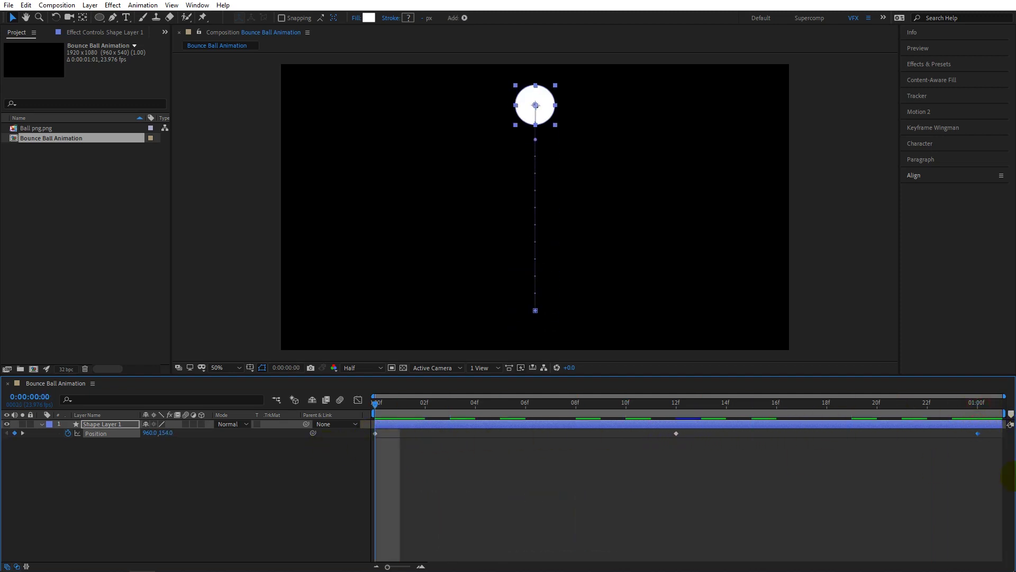
# Apply Easy Ease to all three Position keyframes, preview, and return to frame 0
pyautogui.moveTo(993, 464); pyautogui.dragTo(368, 434)
pyautogui.press('F9')
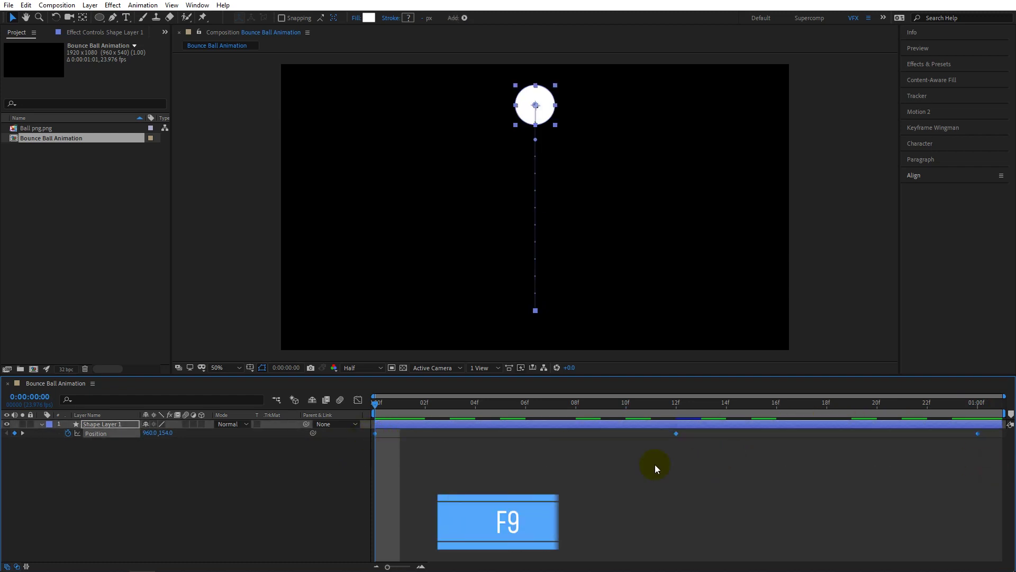
pyautogui.press('space')
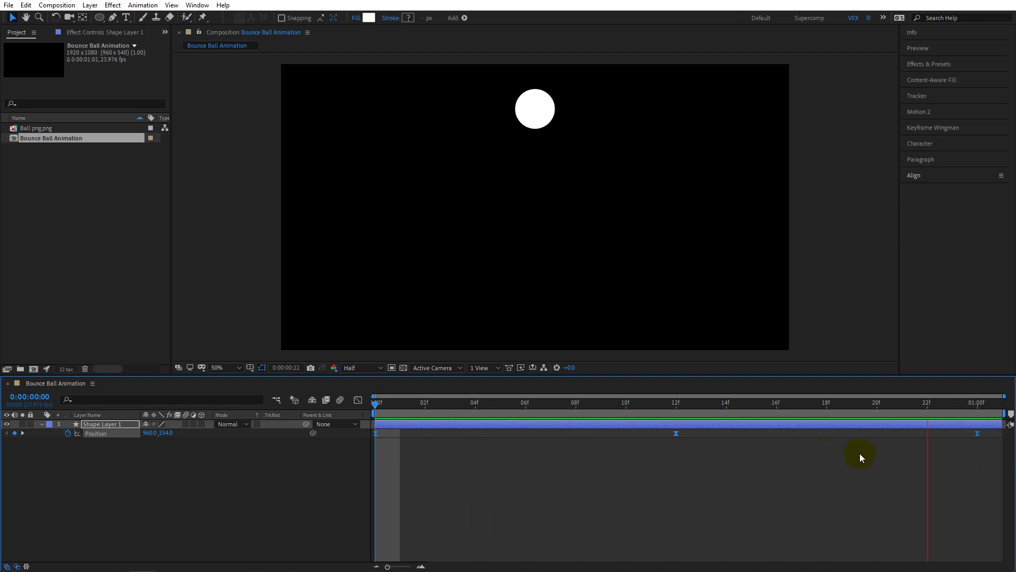
pyautogui.press('space')
pyautogui.press('Home')
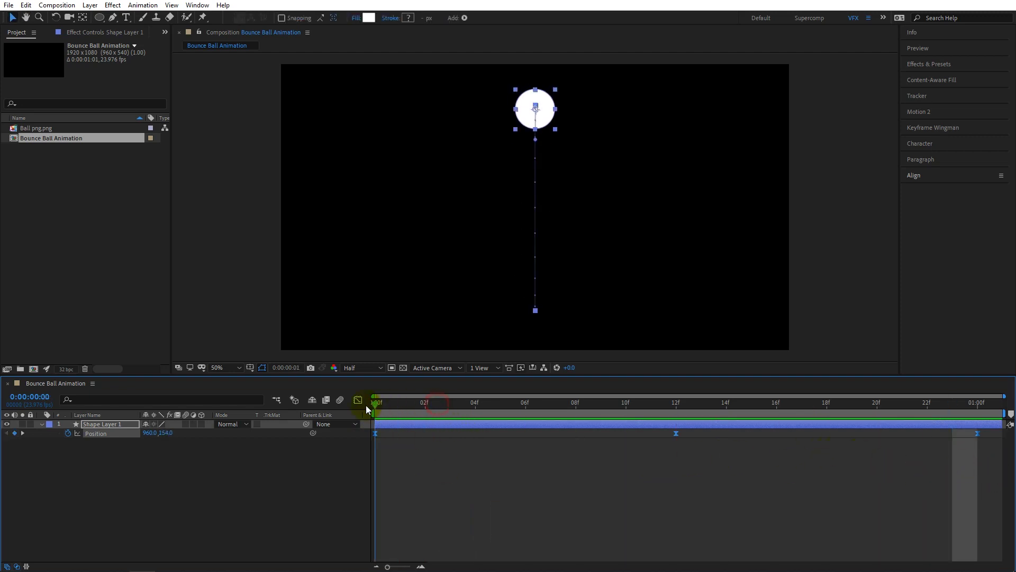
pyautogui.click(119, 449)
pyautogui.click(106, 423)
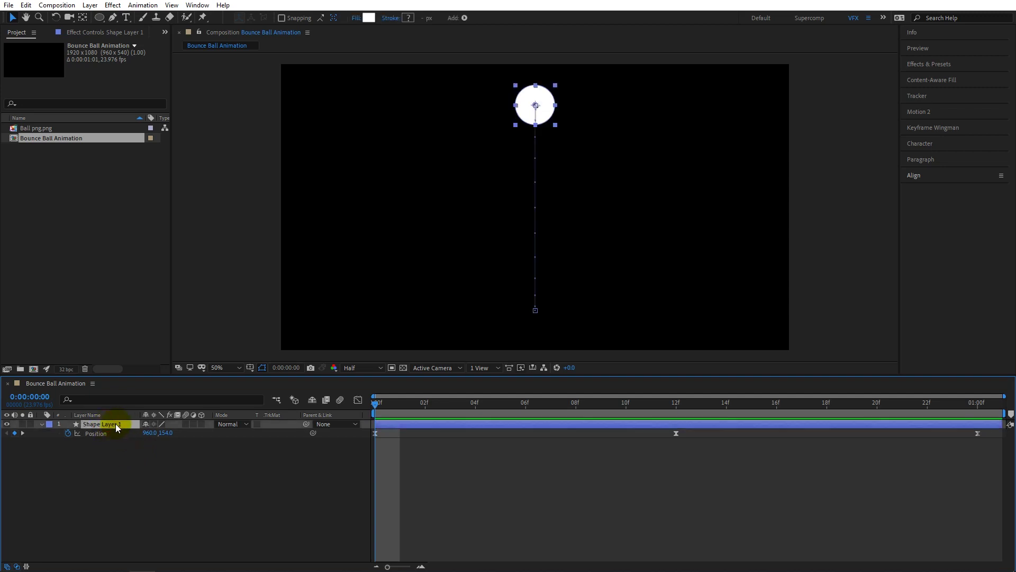
# Add a 150% Scale keyframe at the first frame
pyautogui.press('s')
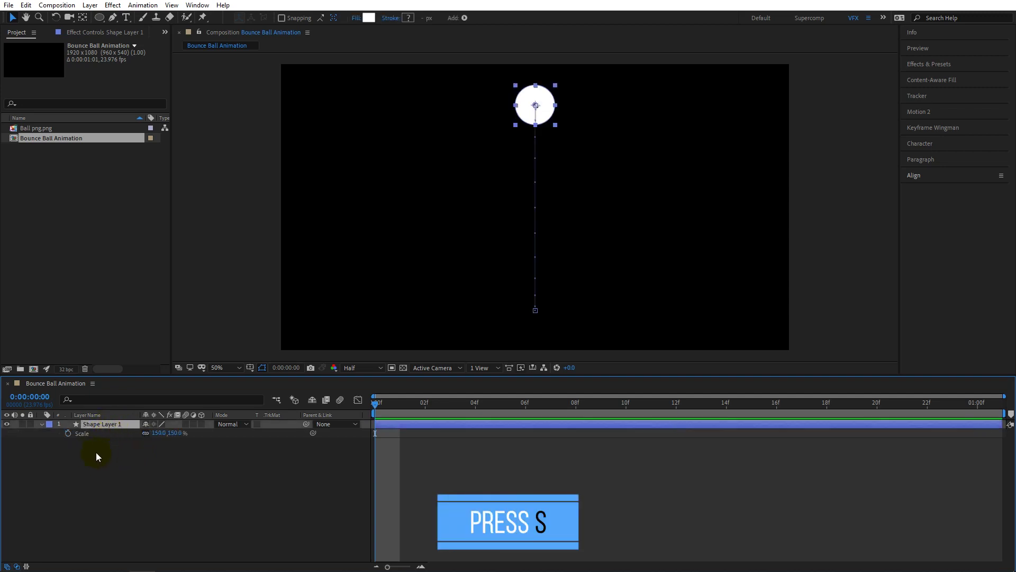
pyautogui.click(67, 434)
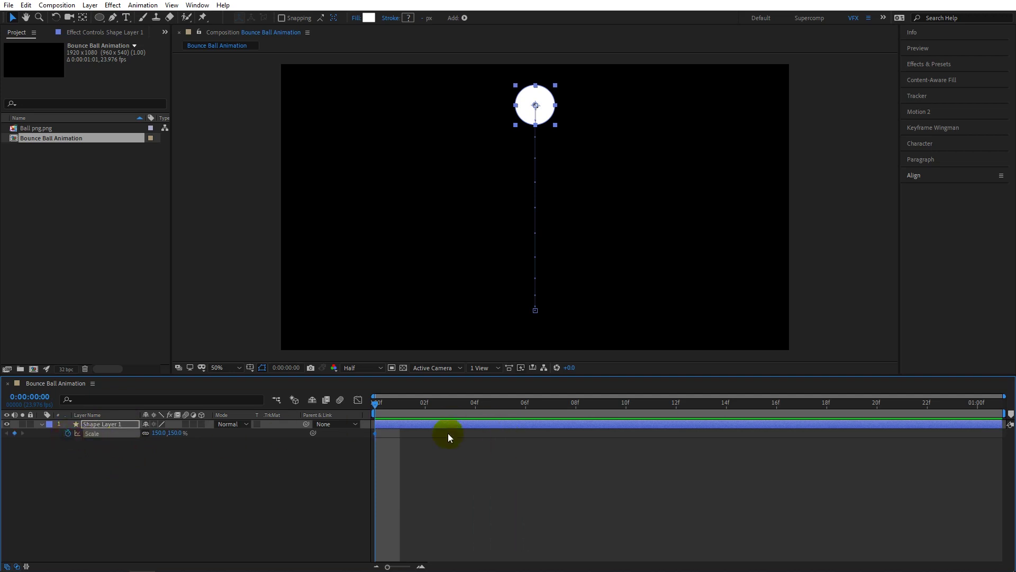
pyautogui.moveTo(377, 408); pyautogui.dragTo(362, 423)
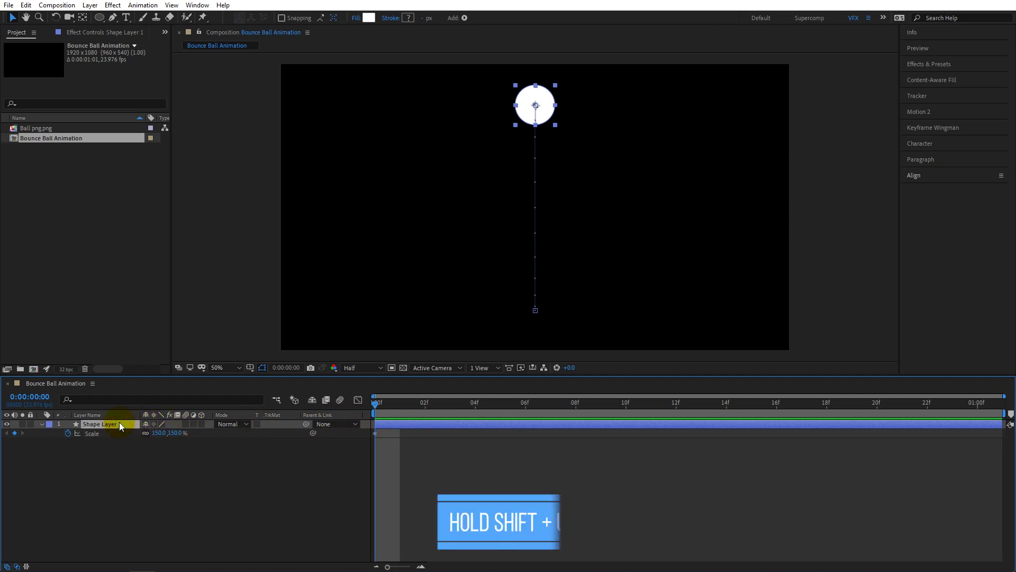
# At frame 10, unlink Scale proportions and set it to 100 × 150%
pyautogui.hotkey('shift', 'u')
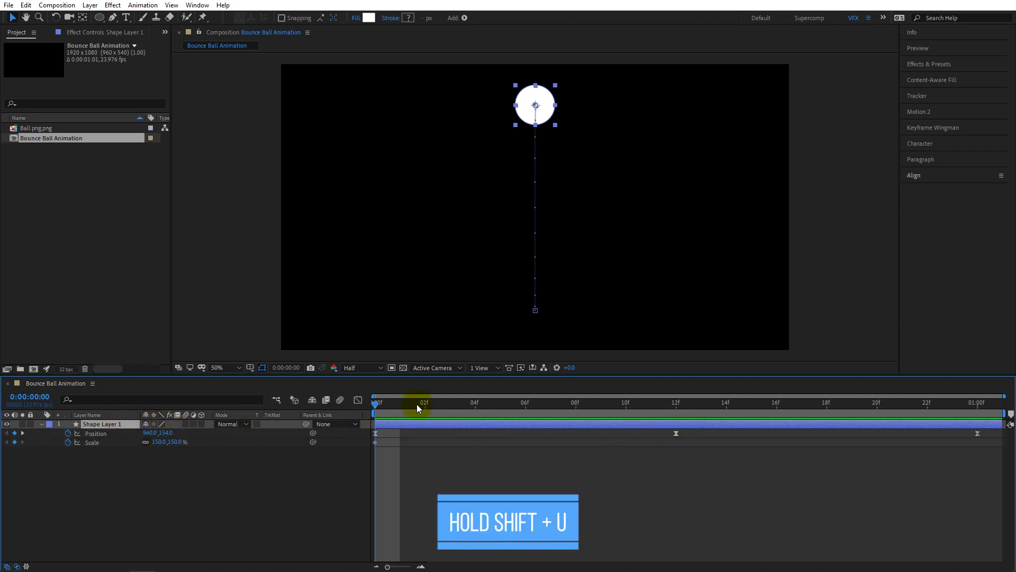
pyautogui.moveTo(378, 404); pyautogui.dragTo(624, 436)
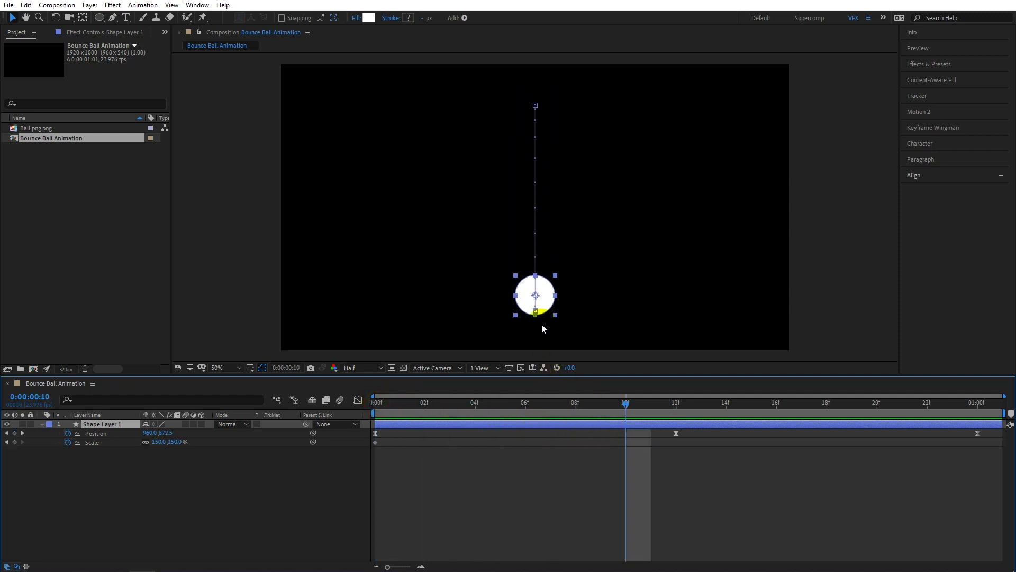
pyautogui.click(144, 442)
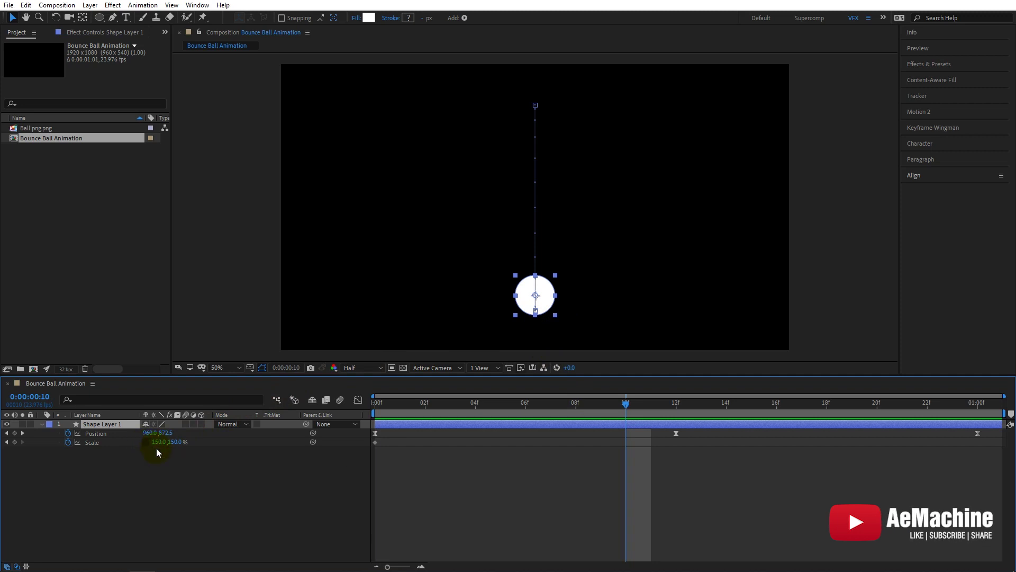
pyautogui.click(159, 441)
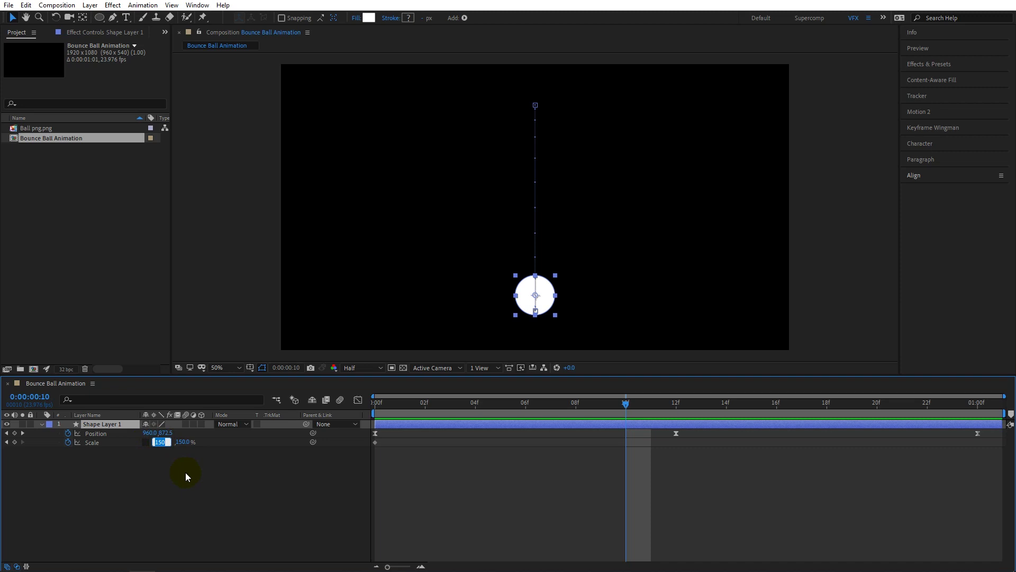
pyautogui.write('1')
pyautogui.write('0')
pyautogui.click(186, 476)
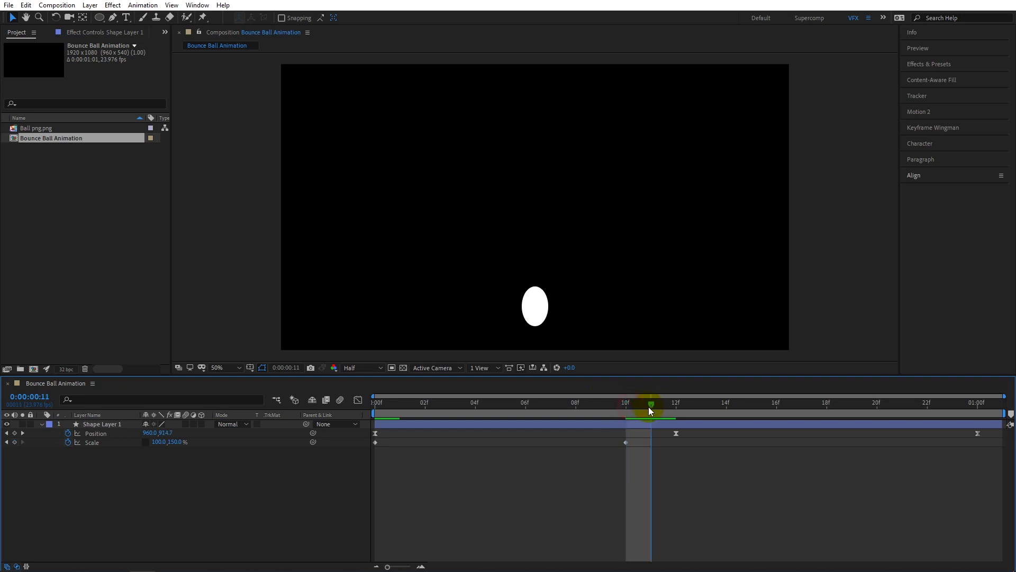
# Squash the ball to 150 × 100% scale at frame 12
pyautogui.moveTo(630, 405); pyautogui.dragTo(669, 409)
pyautogui.click(542, 325)
pyautogui.click(266, 424)
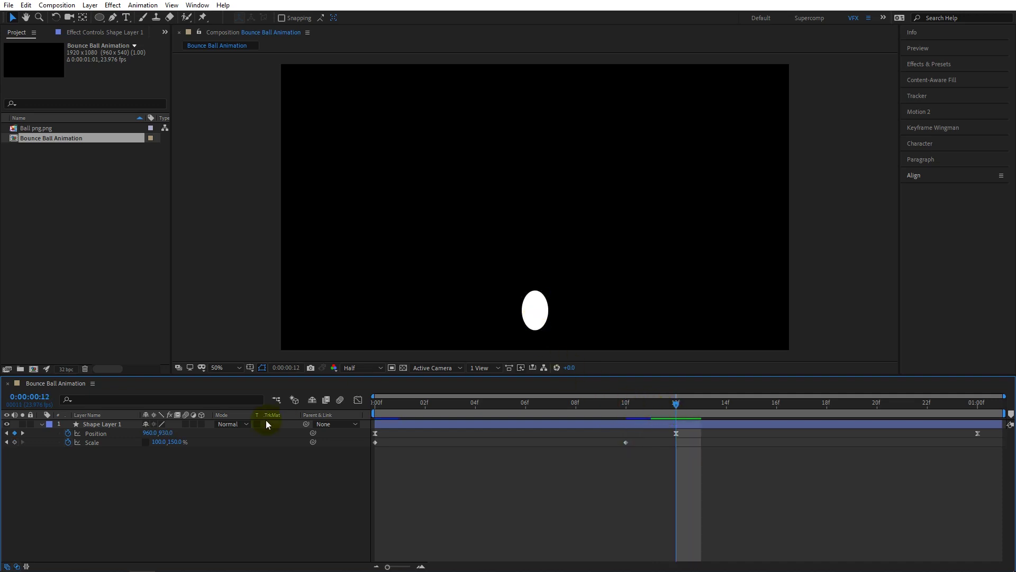
pyautogui.click(175, 443)
pyautogui.write('100')
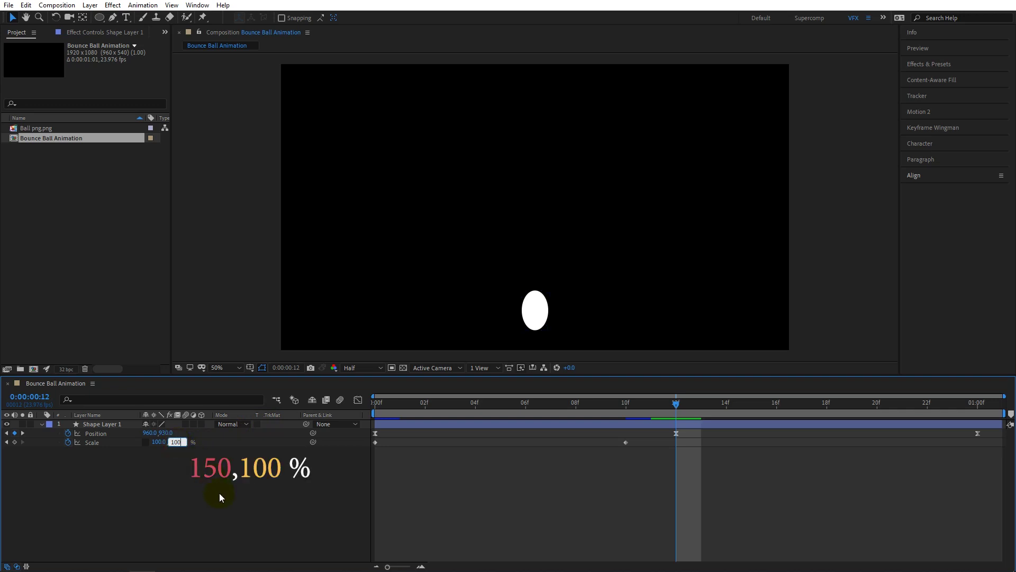
pyautogui.click(219, 496)
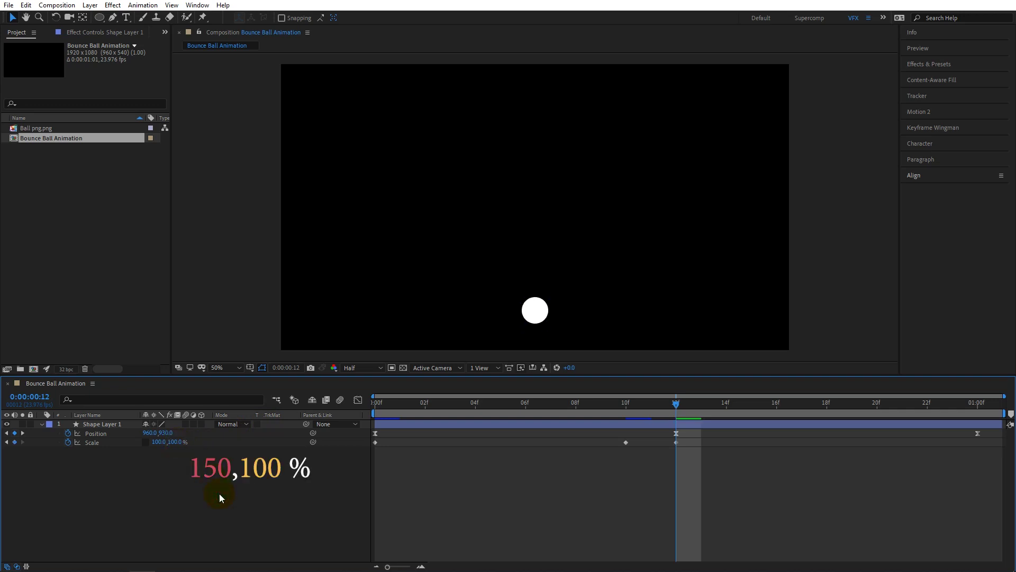
pyautogui.click(158, 443)
pyautogui.write('0')
pyautogui.press('Return')
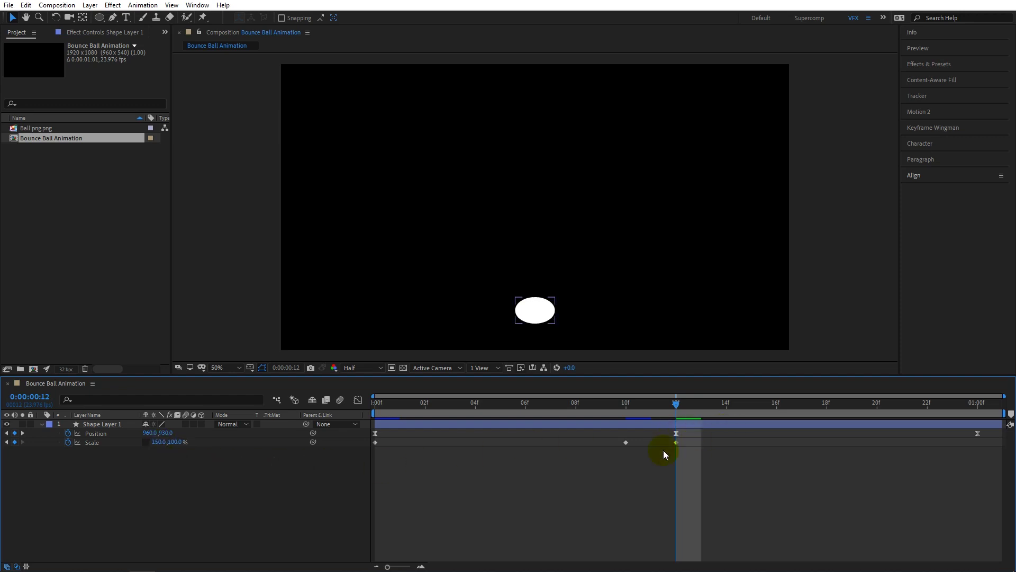
# Copy the frame-10 stretch keyframe (100 × 150%) to frame 14
pyautogui.moveTo(679, 405); pyautogui.dragTo(725, 405)
pyautogui.click(685, 436)
pyautogui.click(626, 442)
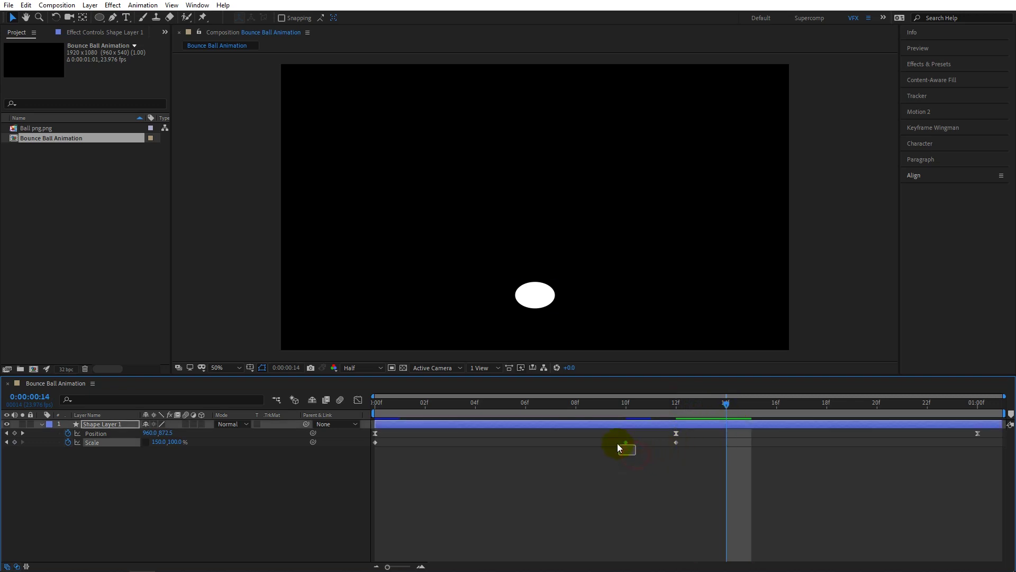
pyautogui.hotkey('ctrl', 'c')
pyautogui.hotkey('ctrl', 'v')
pyautogui.hotkey('ctrl', 'v')
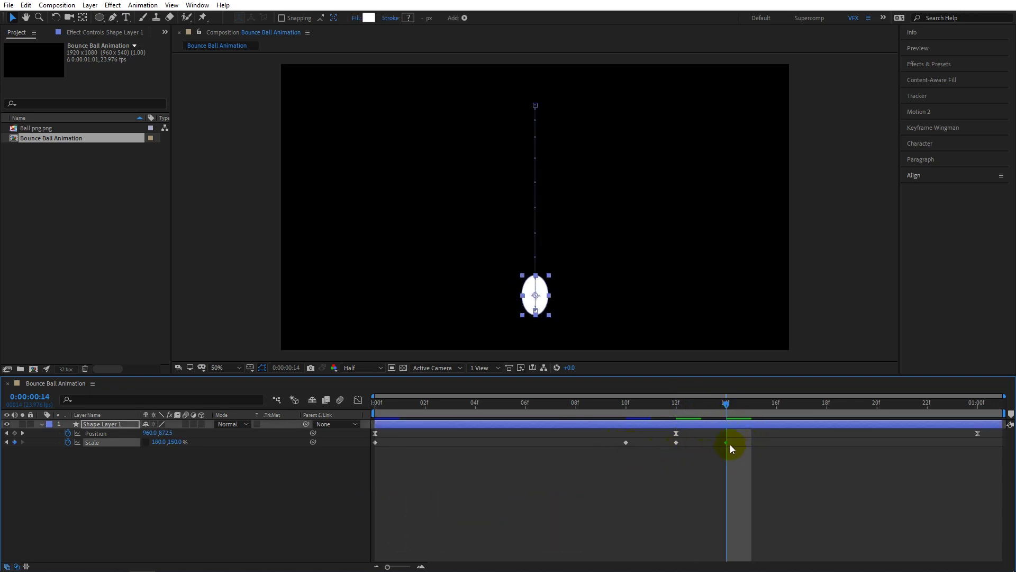
# Copy the starting 150% scale keyframe to the one-second mark
pyautogui.moveTo(725, 406); pyautogui.dragTo(976, 439)
pyautogui.moveTo(398, 460)
pyautogui.mouseDown()
pyautogui.moveTo(361, 446)
pyautogui.moveTo(371, 439)
pyautogui.mouseUp()
pyautogui.hotkey('ctrl', 'c')
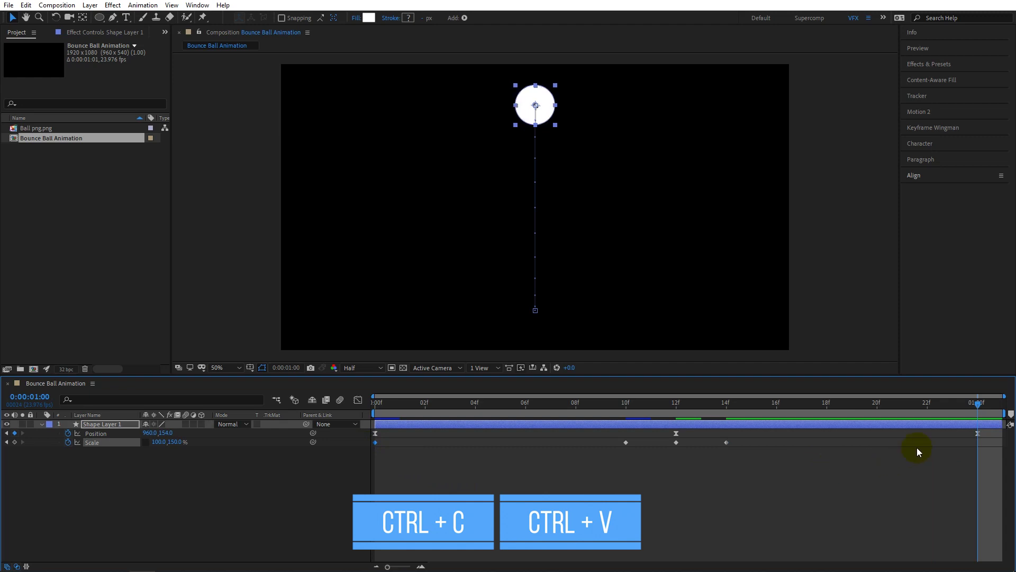
pyautogui.click(979, 449)
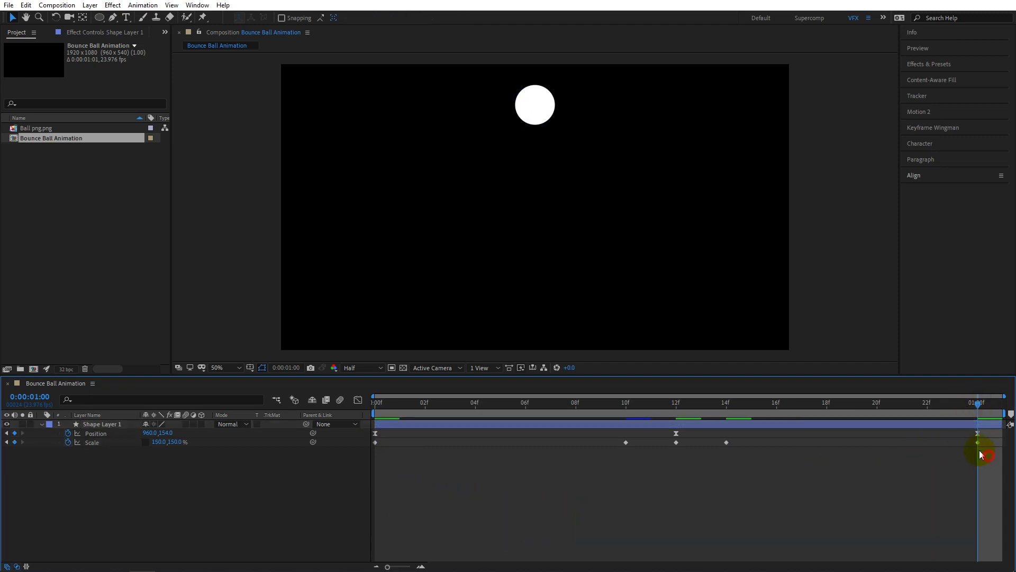
pyautogui.rightClick(980, 443)
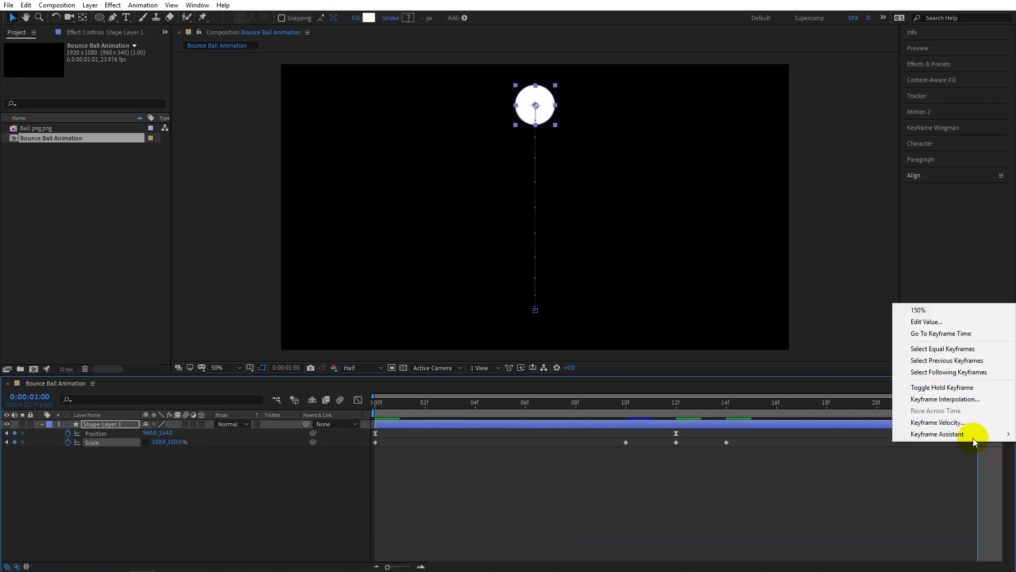
# Apply Easy Ease In to the final Scale keyframe and Easy Ease Out to the first
pyautogui.moveTo(970, 434)
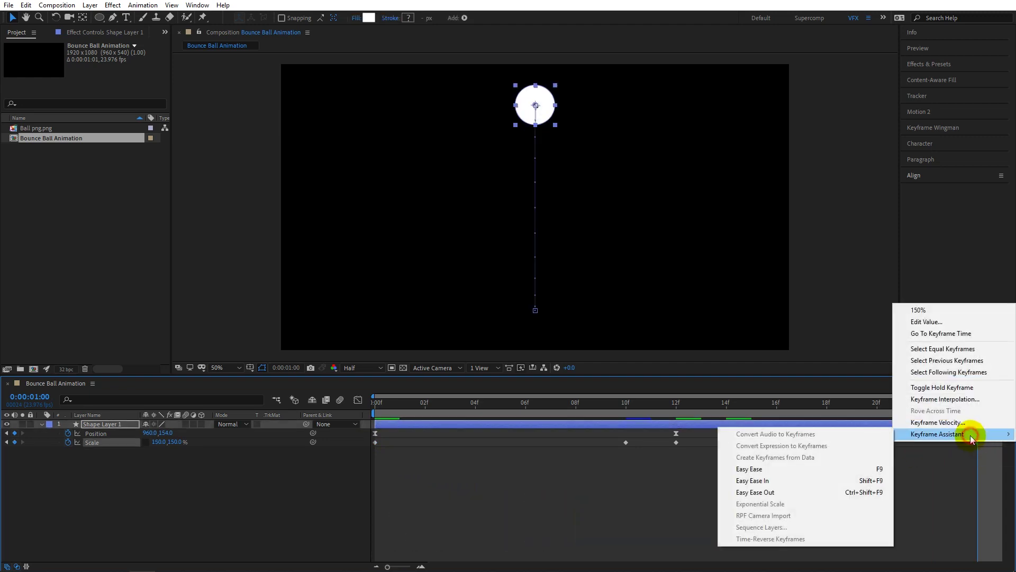
pyautogui.click(845, 479)
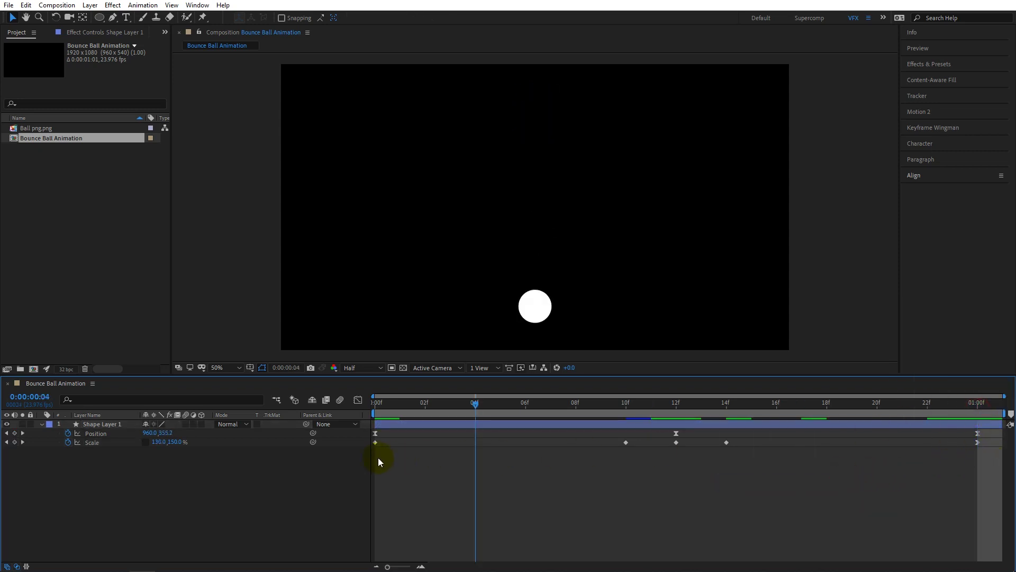
pyautogui.moveTo(958, 410); pyautogui.dragTo(335, 457)
pyautogui.click(376, 444)
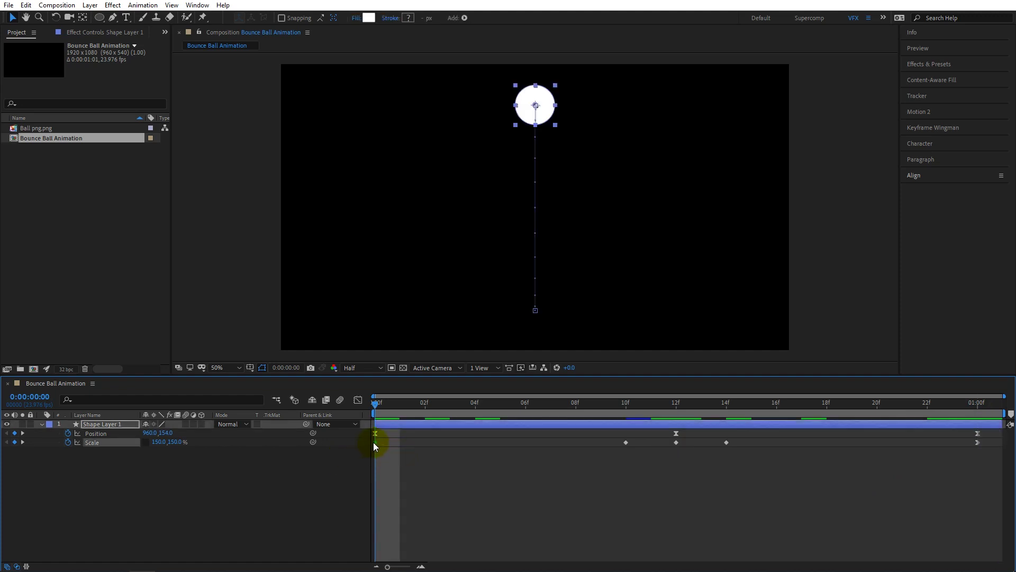
pyautogui.rightClick(374, 442)
pyautogui.moveTo(423, 434)
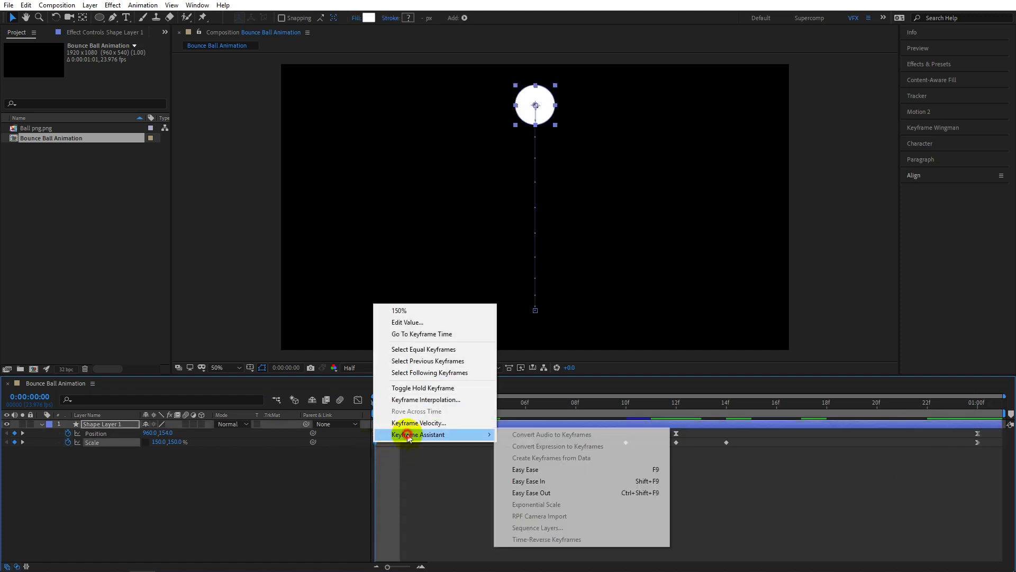
pyautogui.click(551, 489)
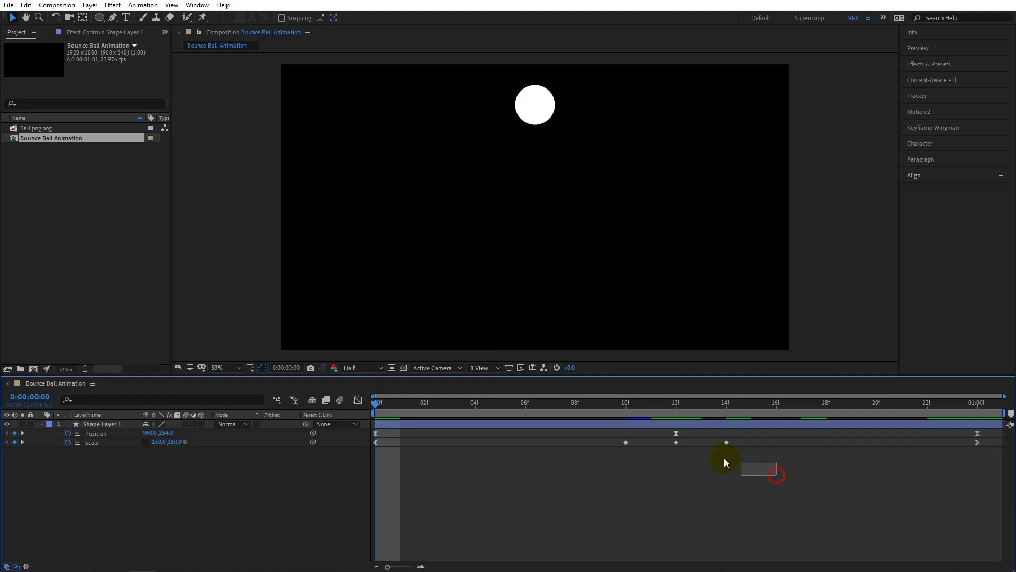
# Apply Easy Ease to the frame 10, 12 and 14 Scale keyframes and preview
pyautogui.moveTo(725, 462); pyautogui.dragTo(598, 440)
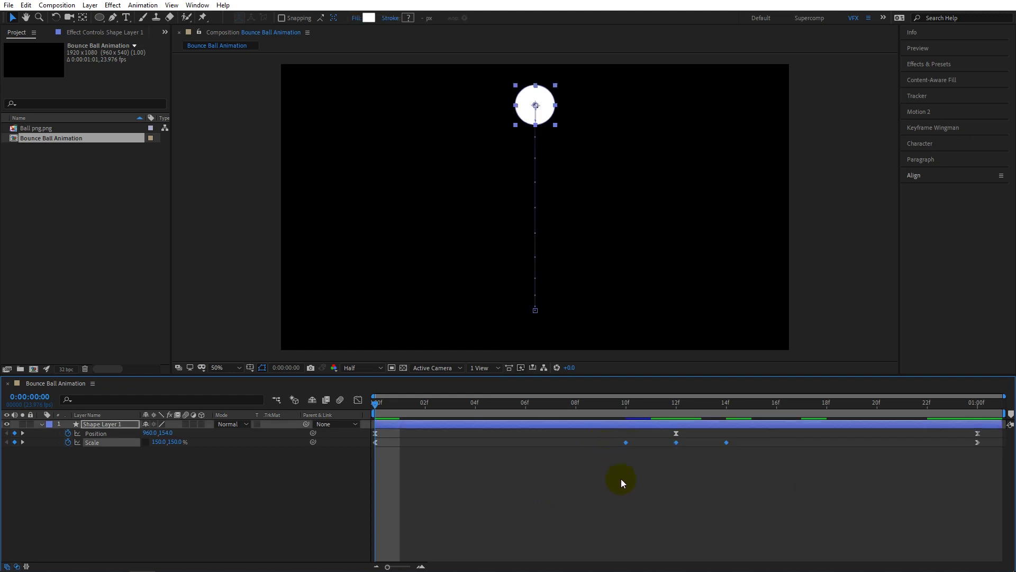
pyautogui.press('F9')
pyautogui.click(672, 494)
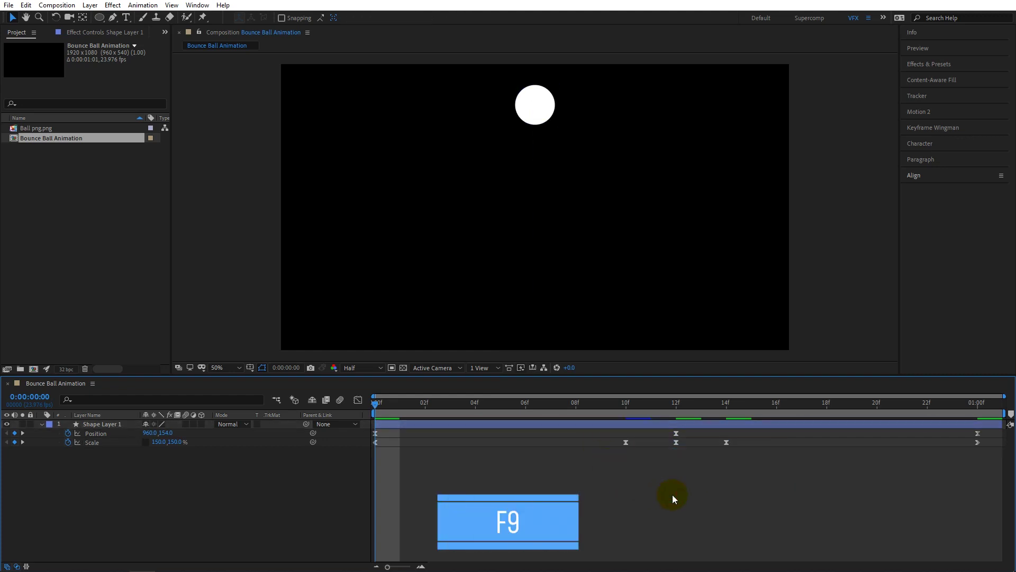
pyautogui.press('space')
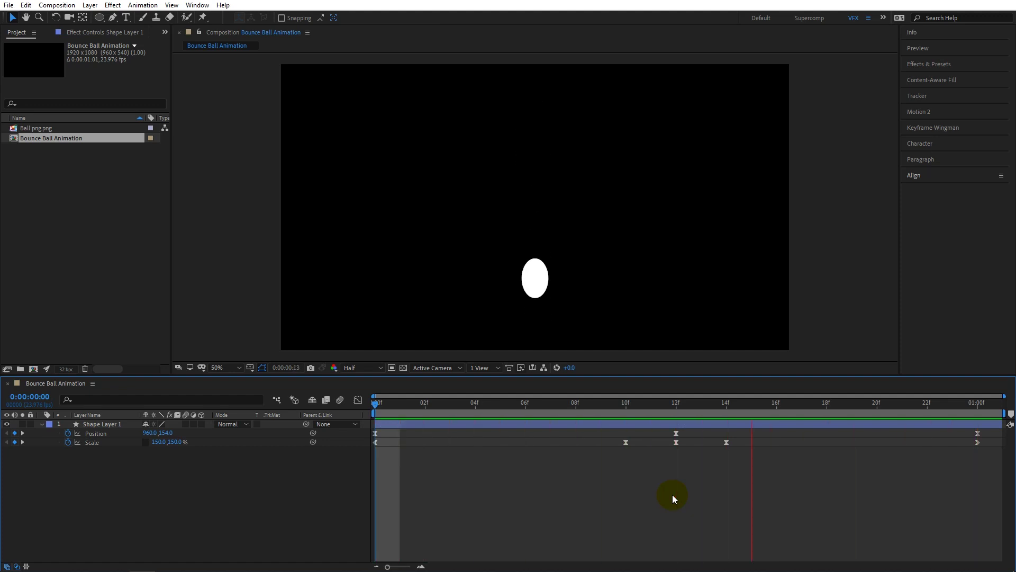
# Shift the 100 × 150% stretch keyframe from frame 10 to frame 8, then replay from 0f
pyautogui.press('space')
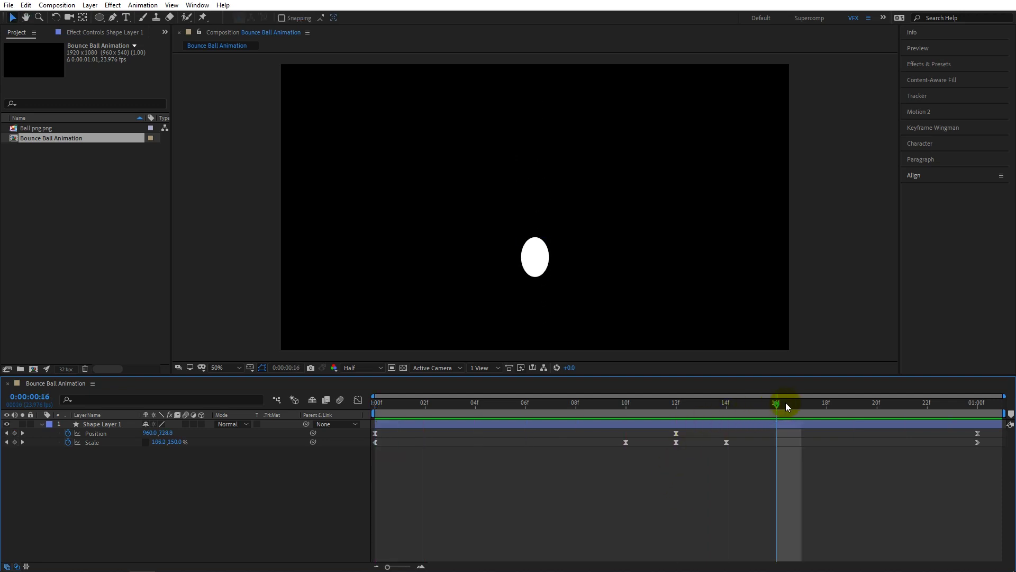
pyautogui.moveTo(786, 406)
pyautogui.mouseDown()
pyautogui.moveTo(592, 440)
pyautogui.moveTo(822, 476)
pyautogui.moveTo(571, 459)
pyautogui.mouseUp()
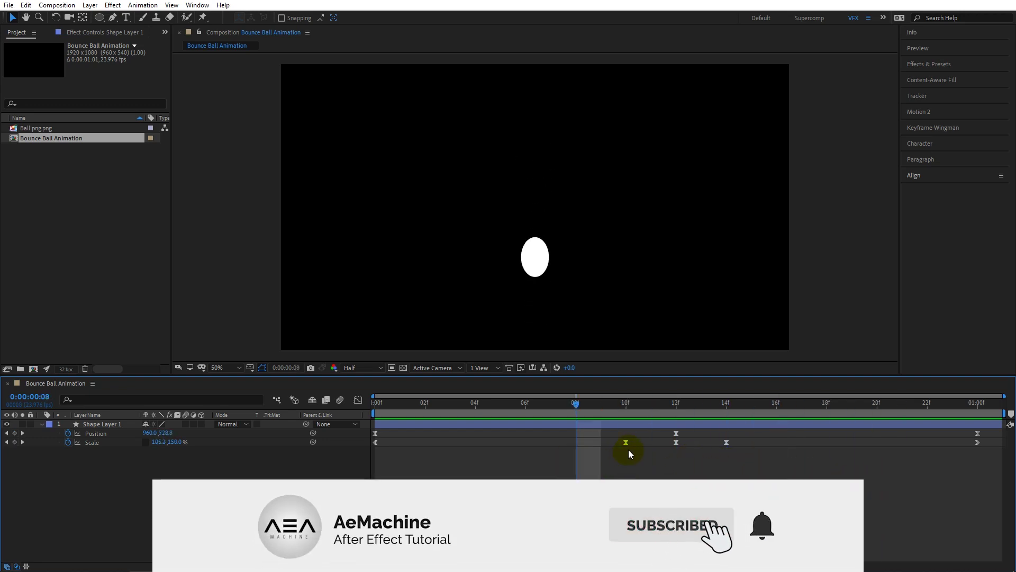
pyautogui.moveTo(627, 442); pyautogui.dragTo(581, 447)
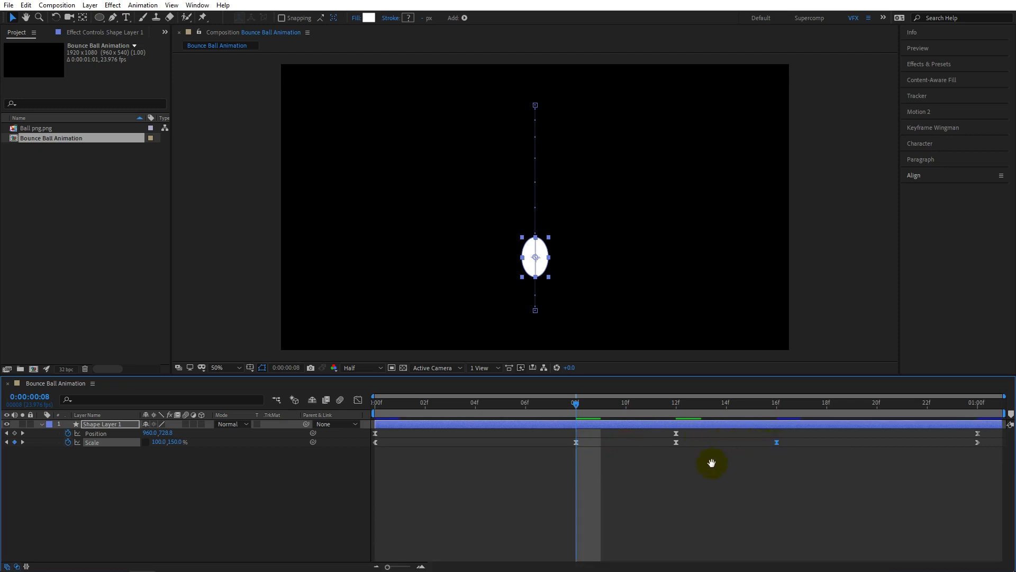
pyautogui.press('space')
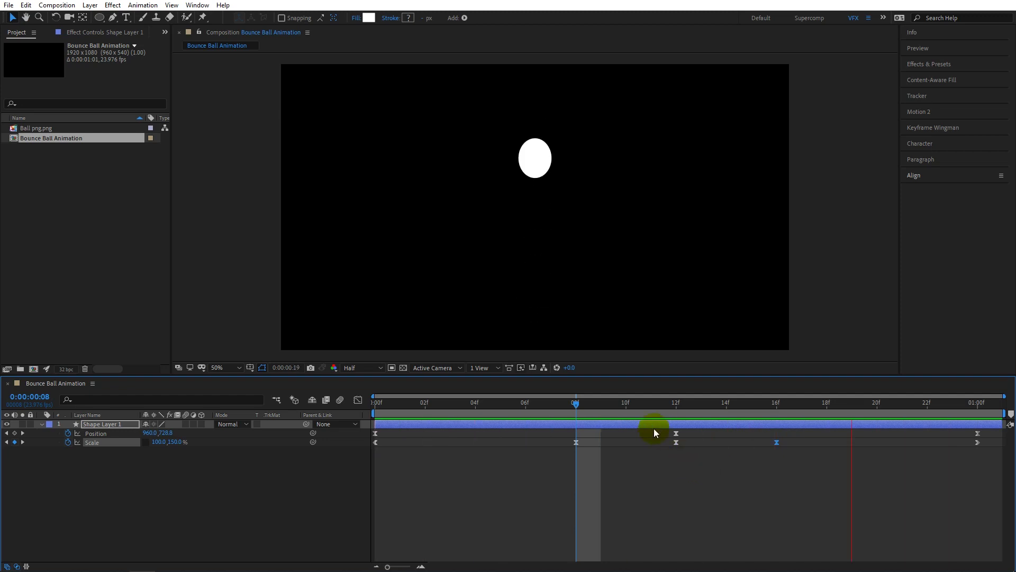
pyautogui.moveTo(548, 402); pyautogui.dragTo(356, 414)
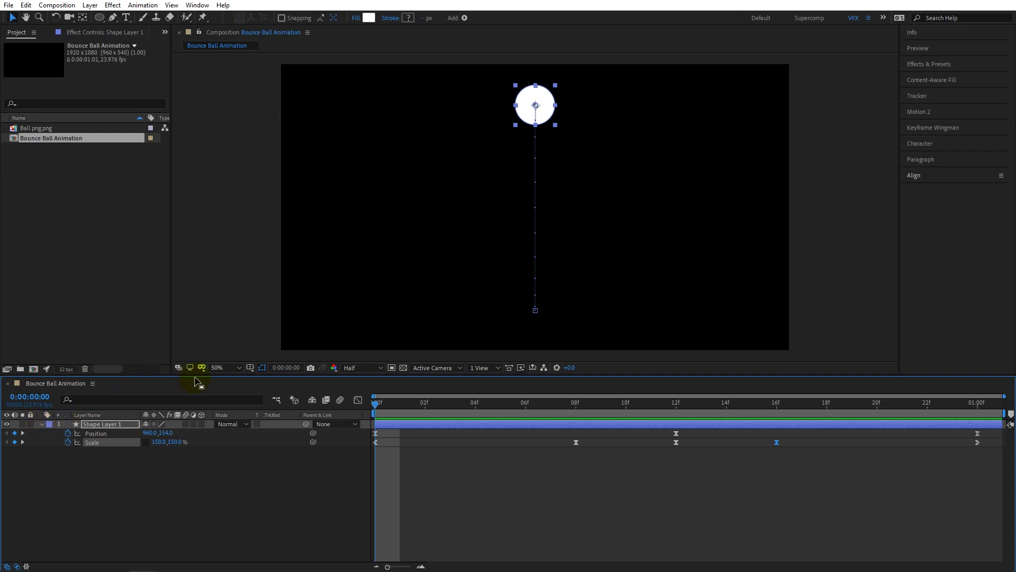
# Add Ball png.png to the composition and parent it to Shape Layer 1
pyautogui.click(33, 128)
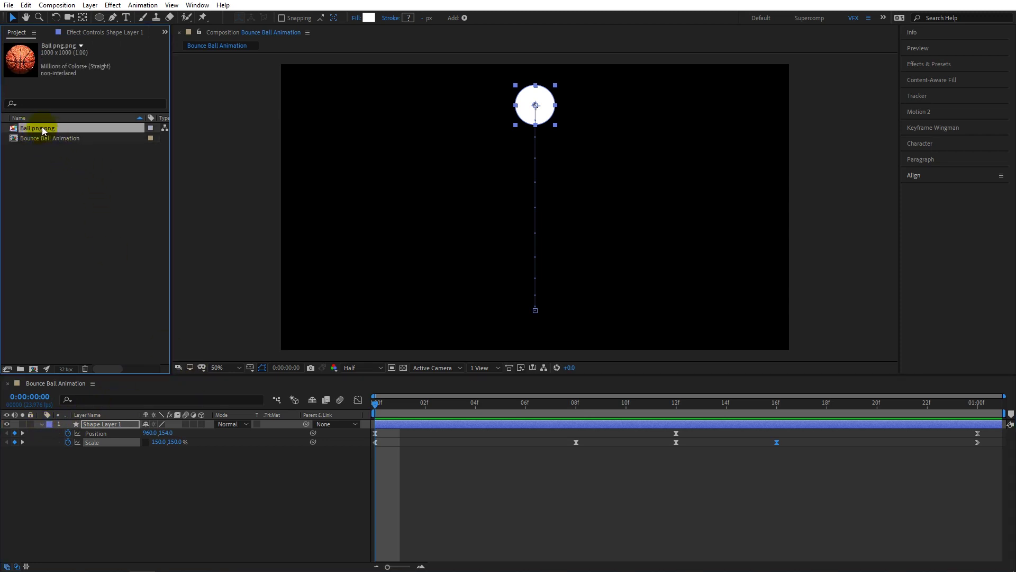
pyautogui.moveTo(49, 127); pyautogui.dragTo(149, 468)
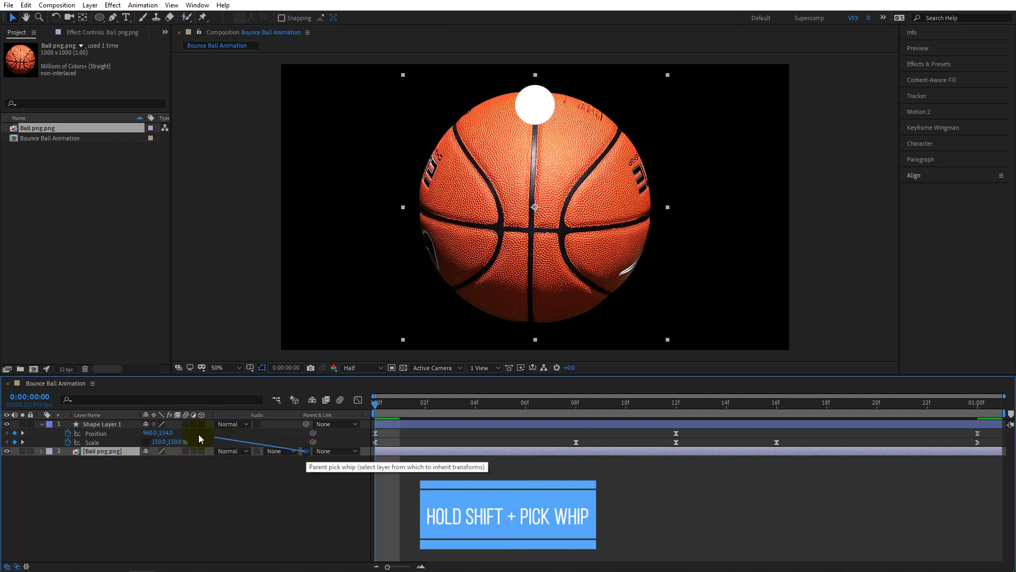
pyautogui.moveTo(199, 435); pyautogui.dragTo(104, 424)
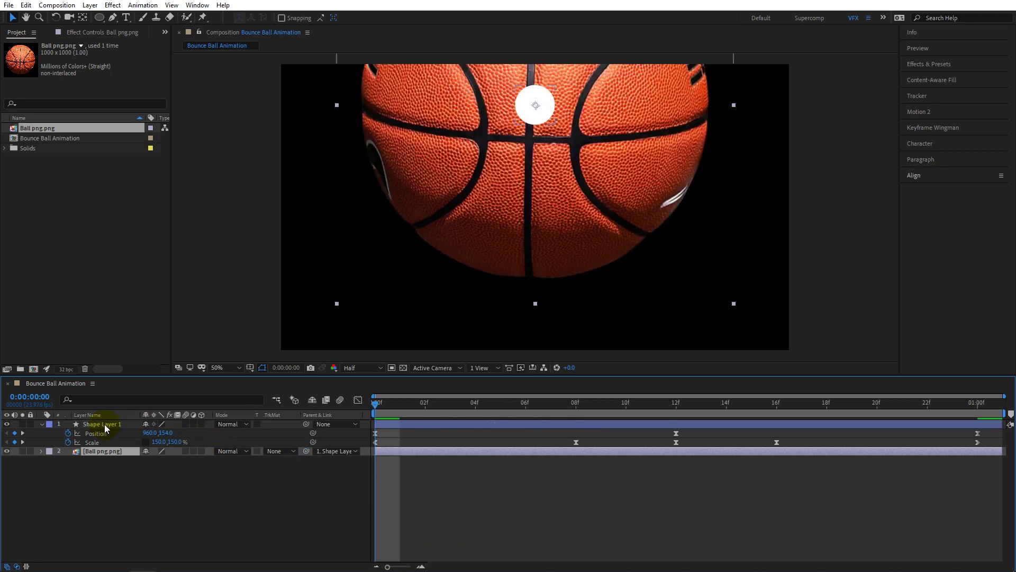
# Scale the basketball image down to 110% to match the white circle
pyautogui.click(114, 462)
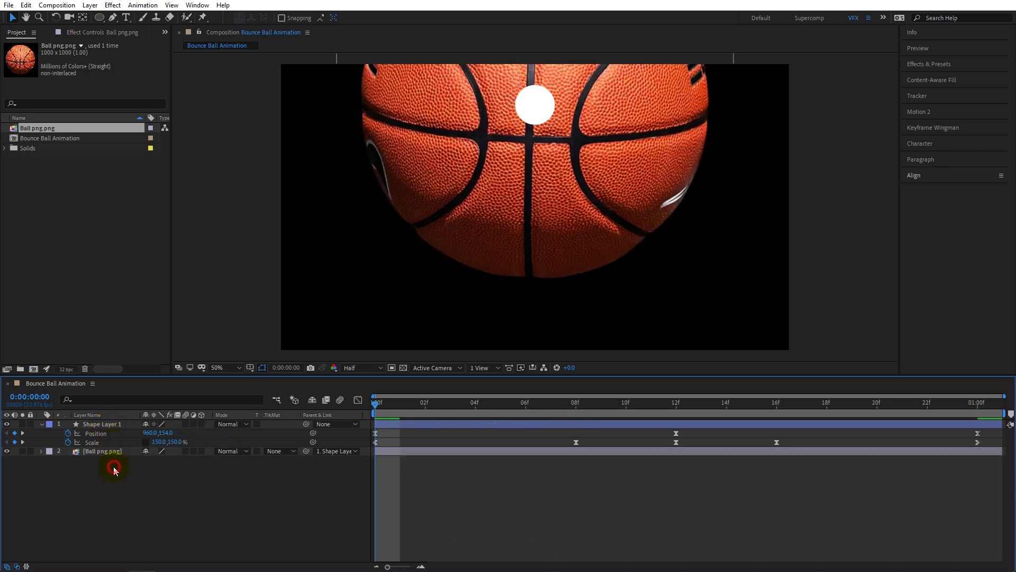
pyautogui.click(98, 451)
pyautogui.press('s')
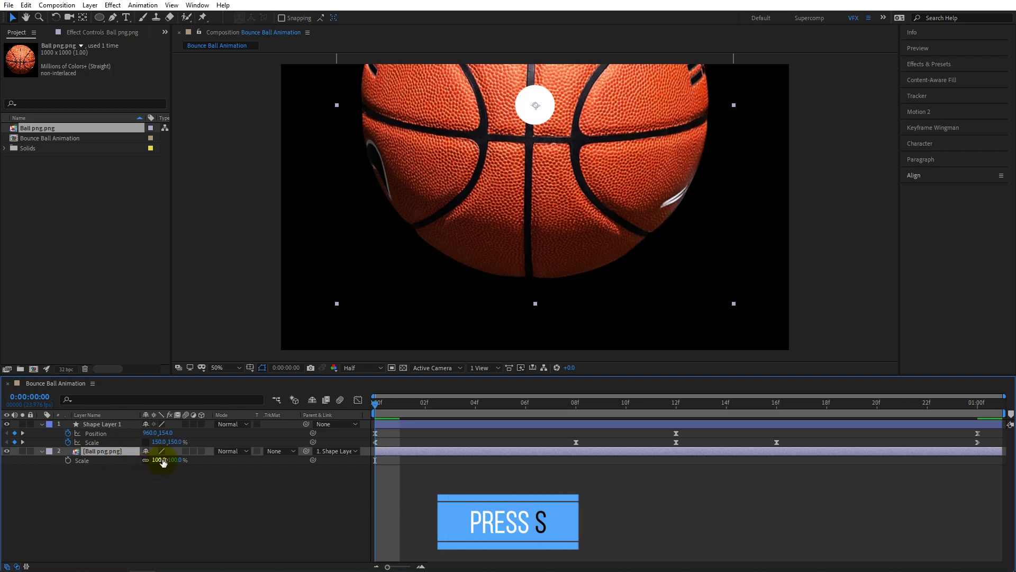
pyautogui.moveTo(161, 459); pyautogui.dragTo(107, 451)
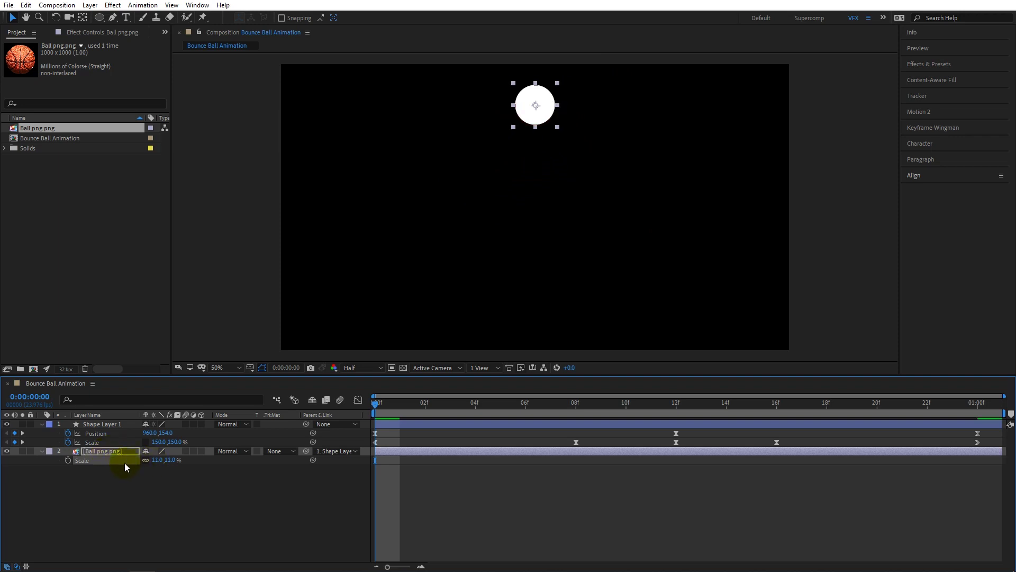
pyautogui.click(41, 451)
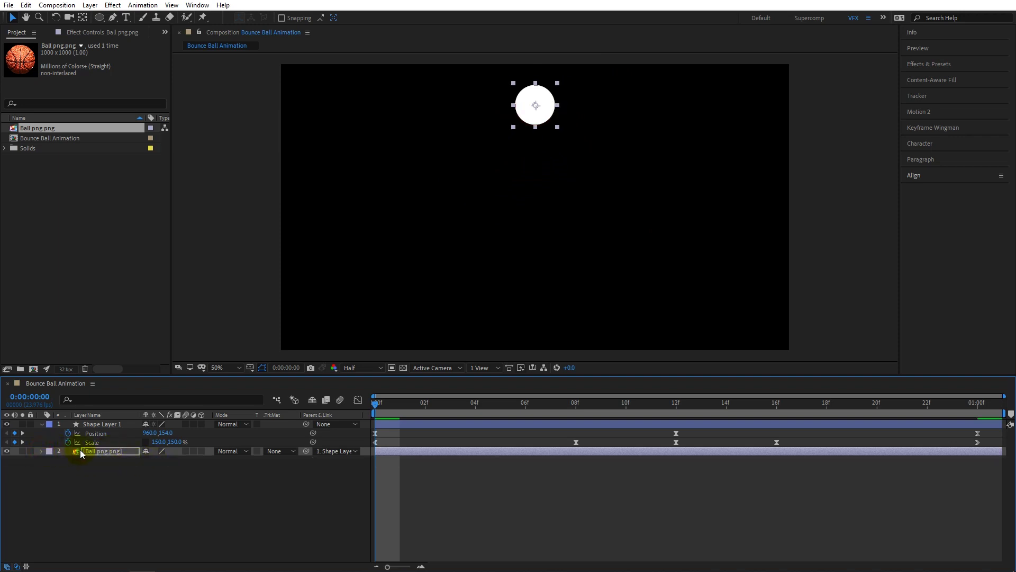
# Set the basketball layer's track matte to Alpha Matte 'Shape Layer 1'
pyautogui.click(42, 423)
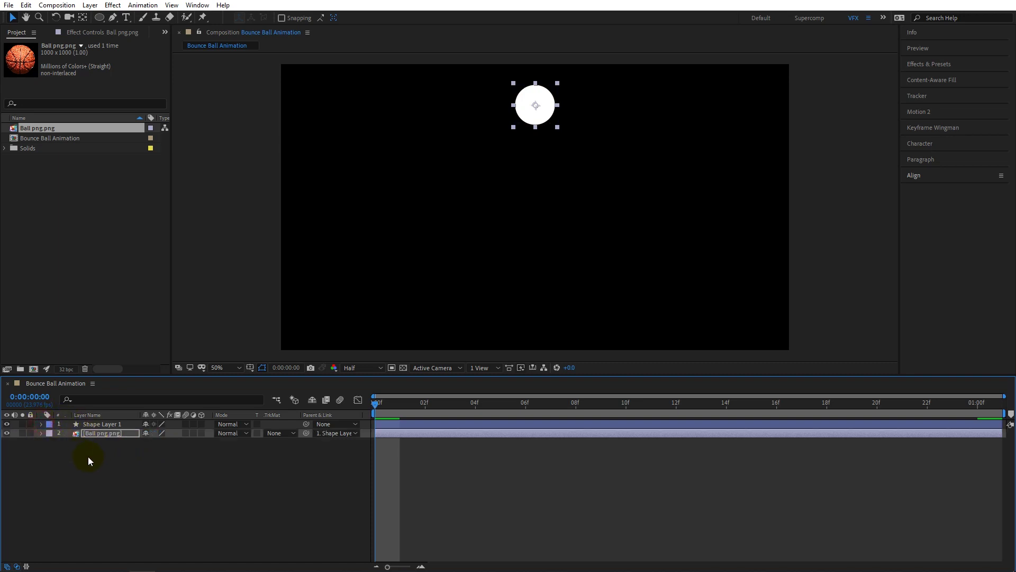
pyautogui.click(88, 456)
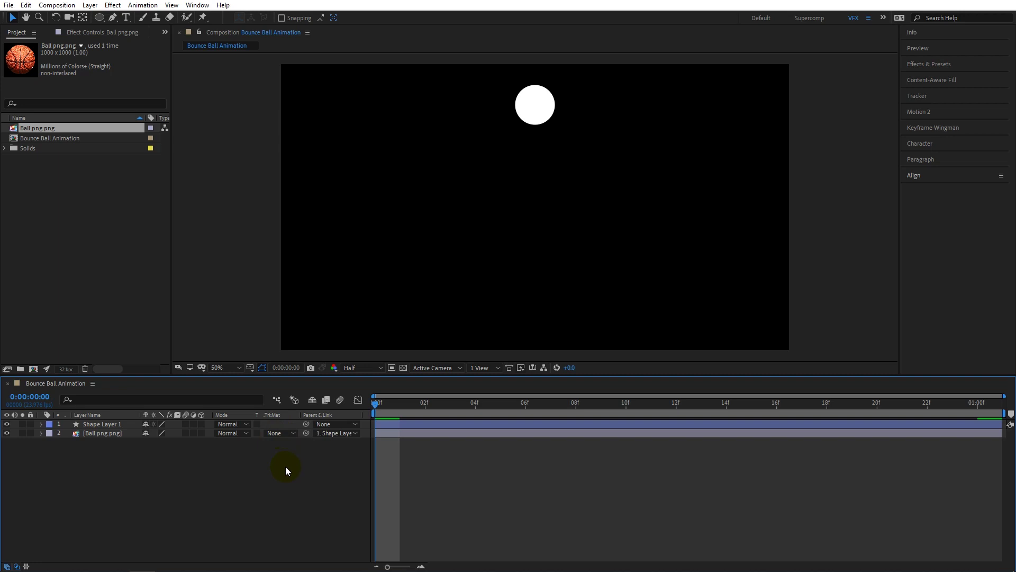
pyautogui.press('F4')
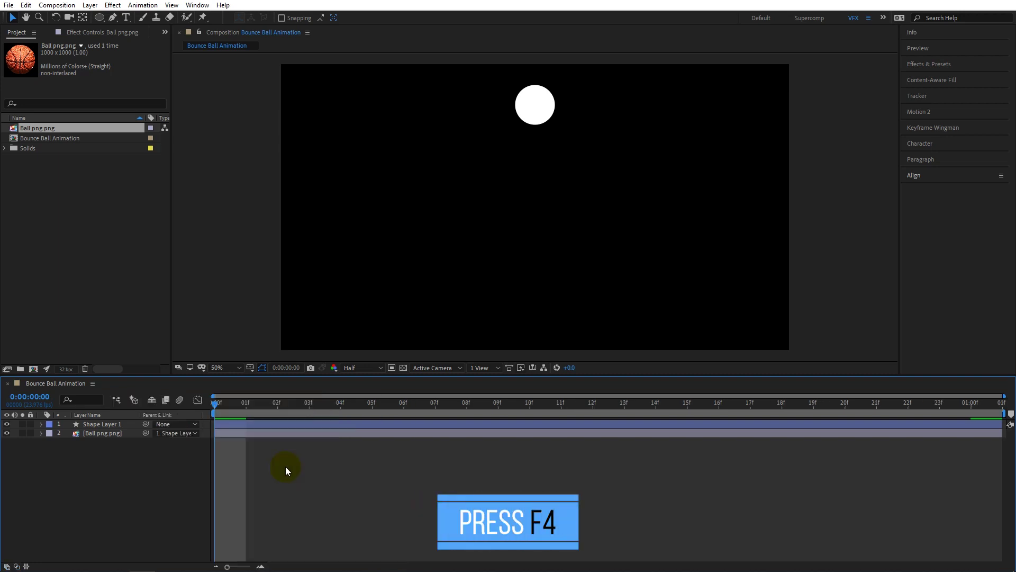
pyautogui.press('F4')
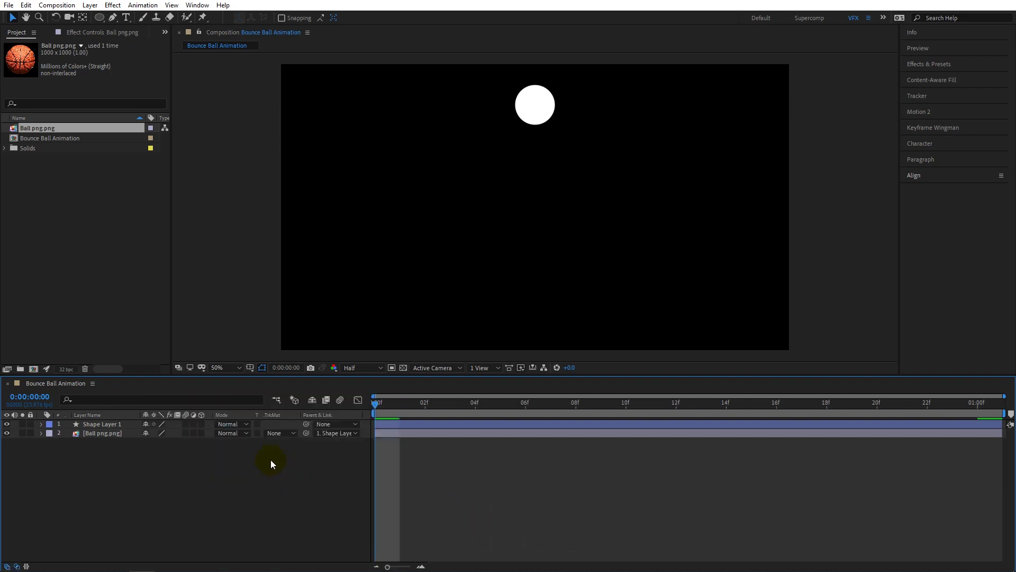
pyautogui.click(278, 432)
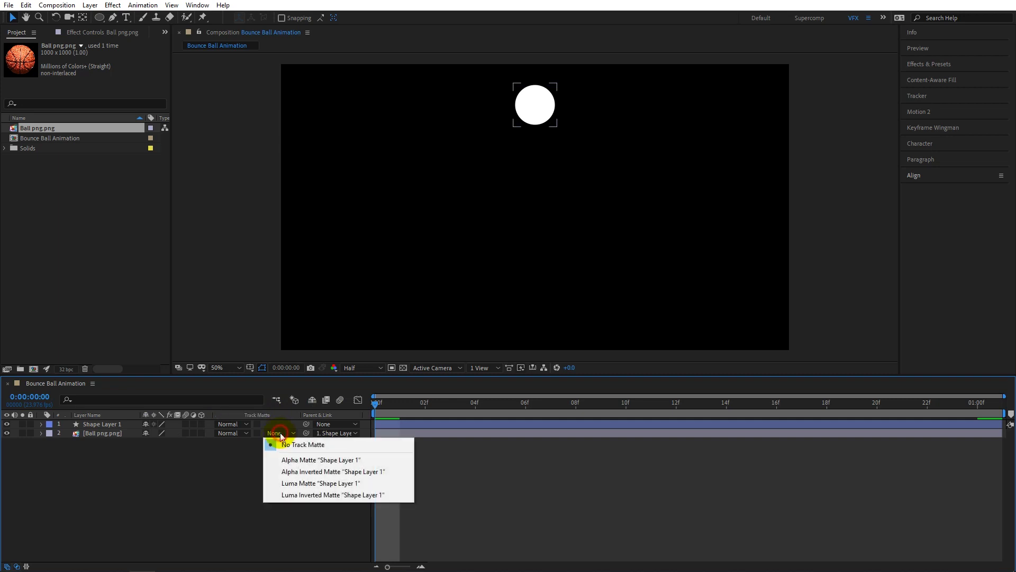
pyautogui.click(290, 459)
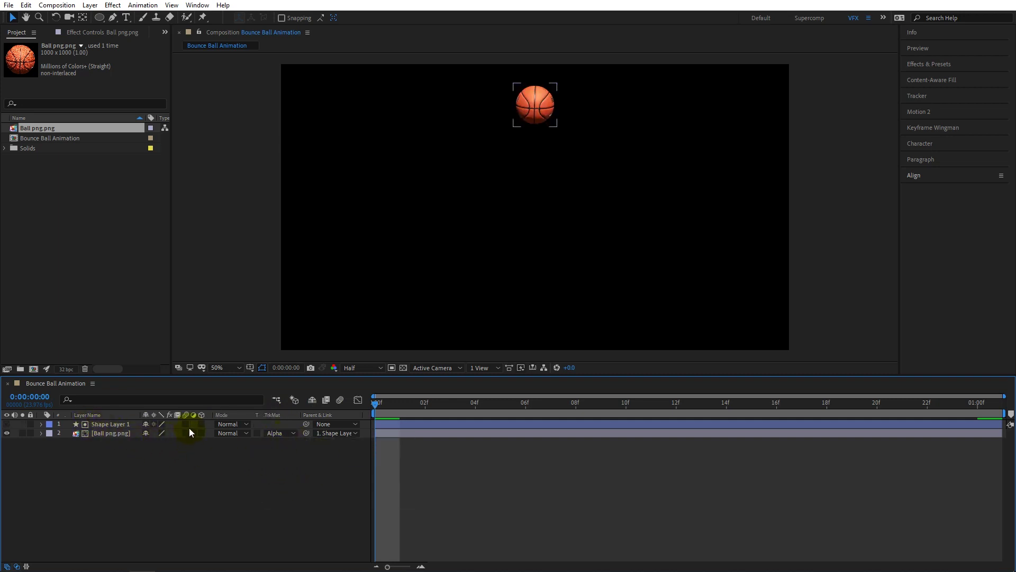
# Enable motion blur on both layers and the composition, then preview the bounce from the start
pyautogui.moveTo(186, 424); pyautogui.dragTo(187, 434)
pyautogui.click(199, 457)
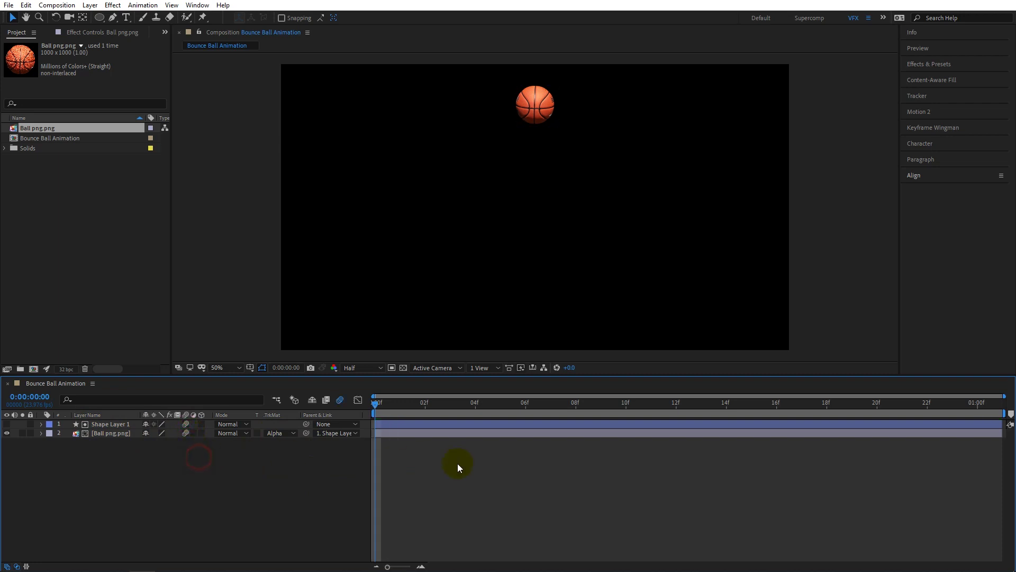
pyautogui.press('space')
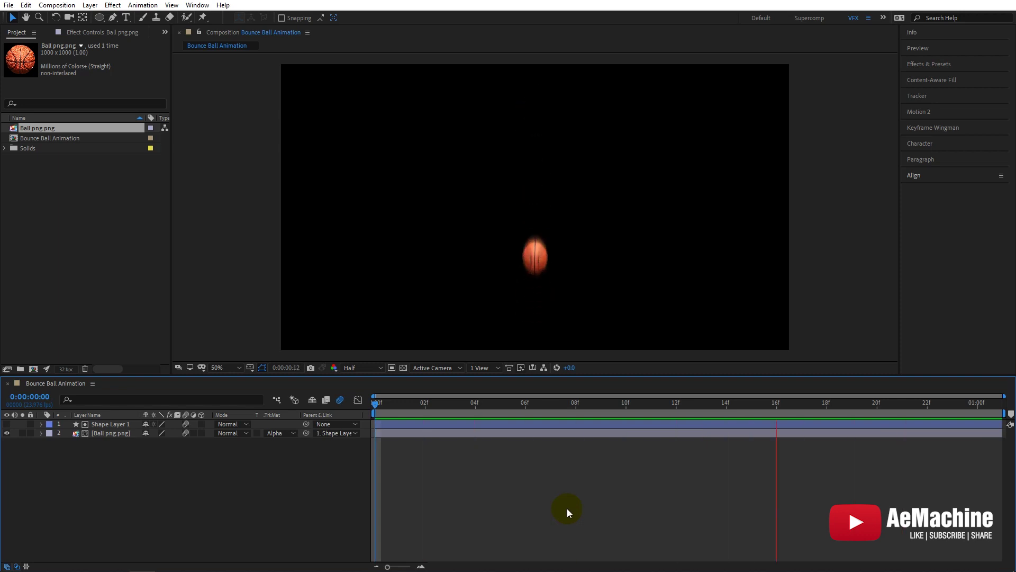
pyautogui.click(776, 406)
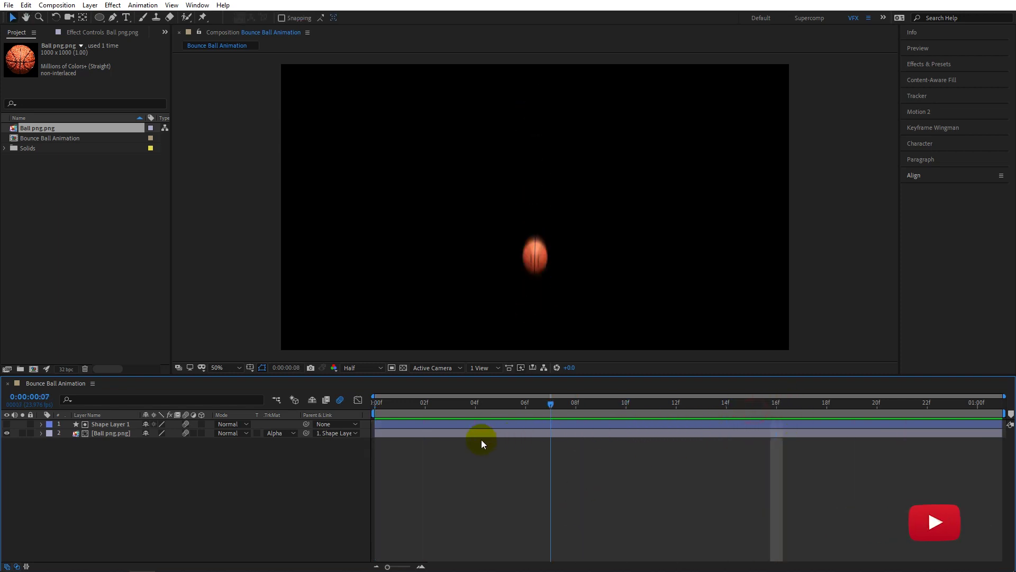
pyautogui.press('Home')
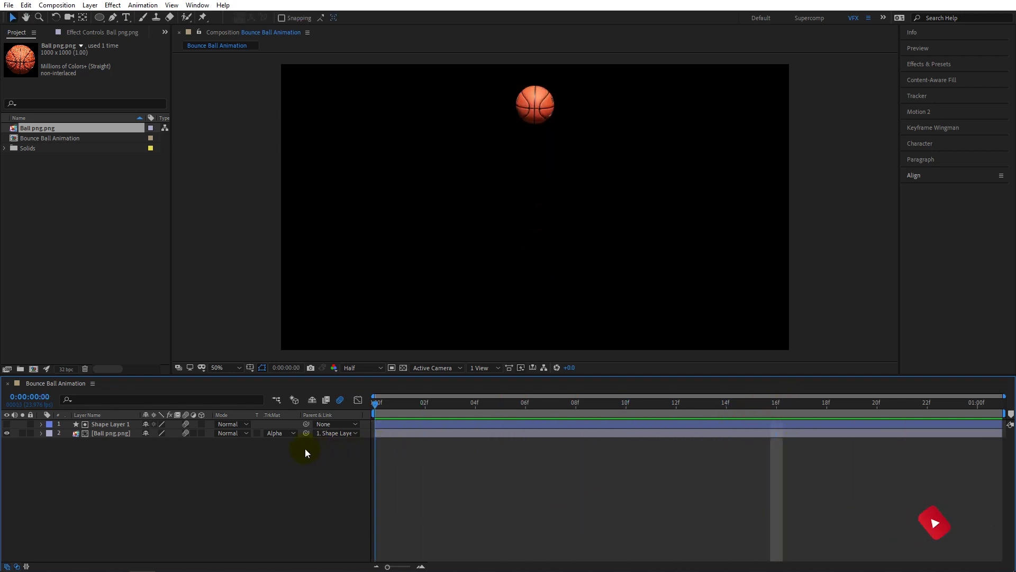
# Create a dark gray solid named BG, move it beneath the ball layers, and preview
pyautogui.rightClick(77, 476)
pyautogui.moveTo(152, 363)
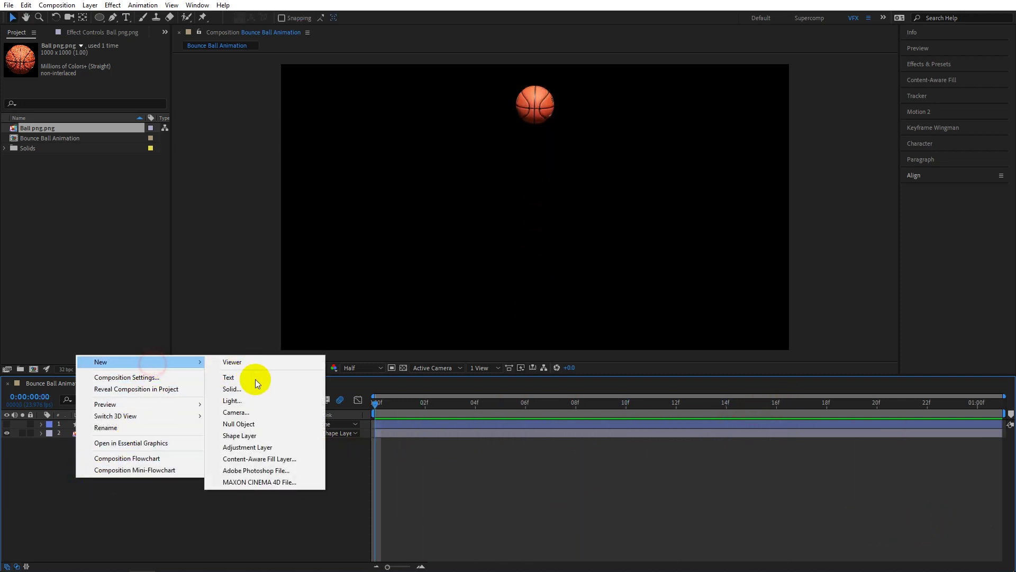
pyautogui.click(256, 388)
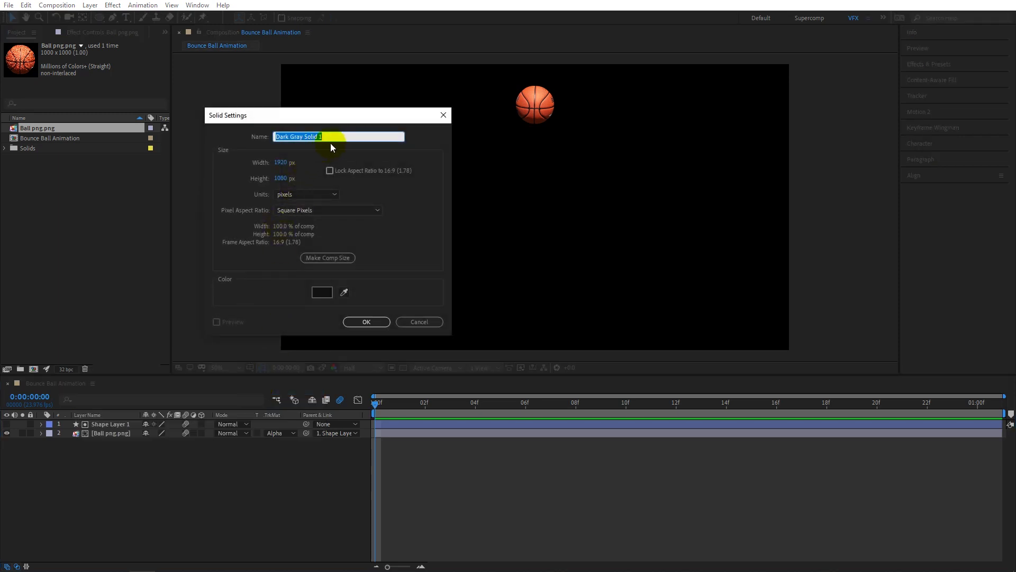
pyautogui.write('BG')
pyautogui.click(324, 292)
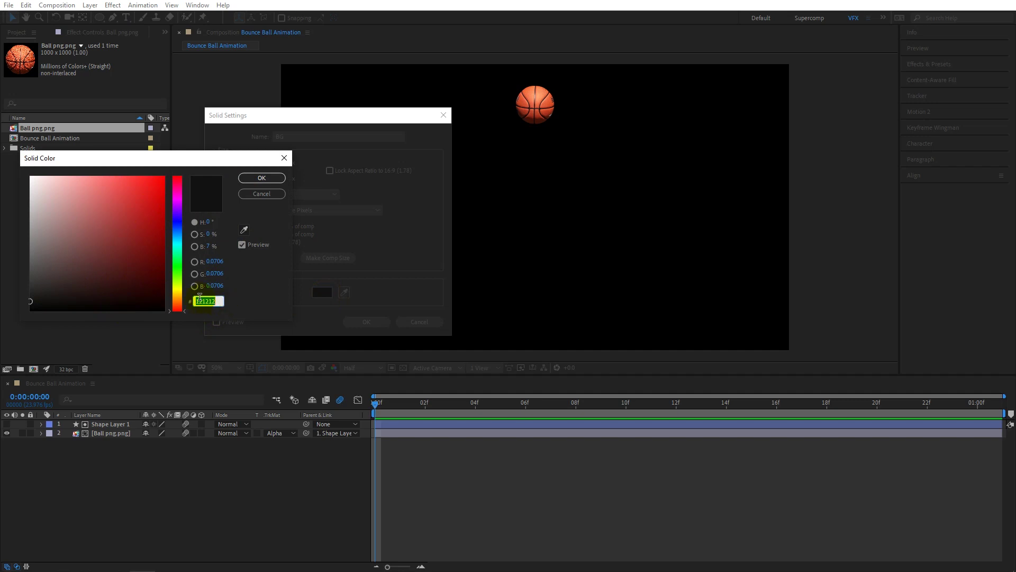
pyautogui.click(261, 178)
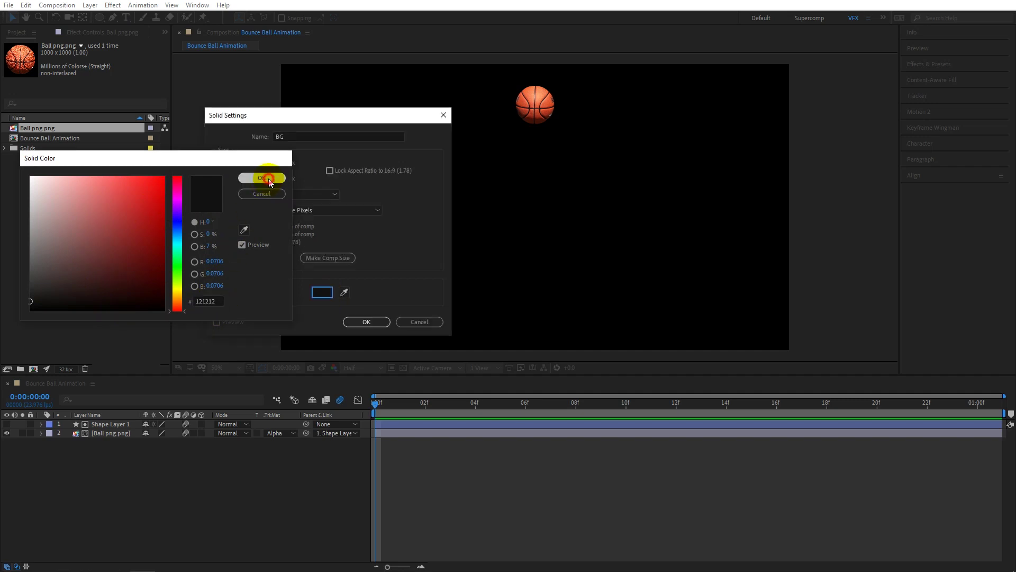
pyautogui.click(376, 321)
pyautogui.moveTo(105, 423); pyautogui.dragTo(102, 462)
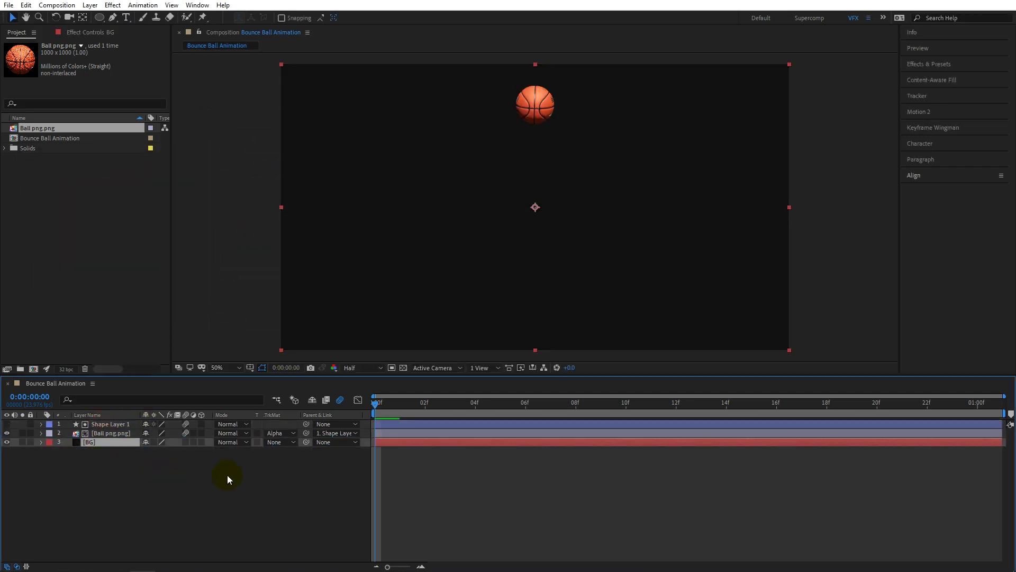
pyautogui.press('space')
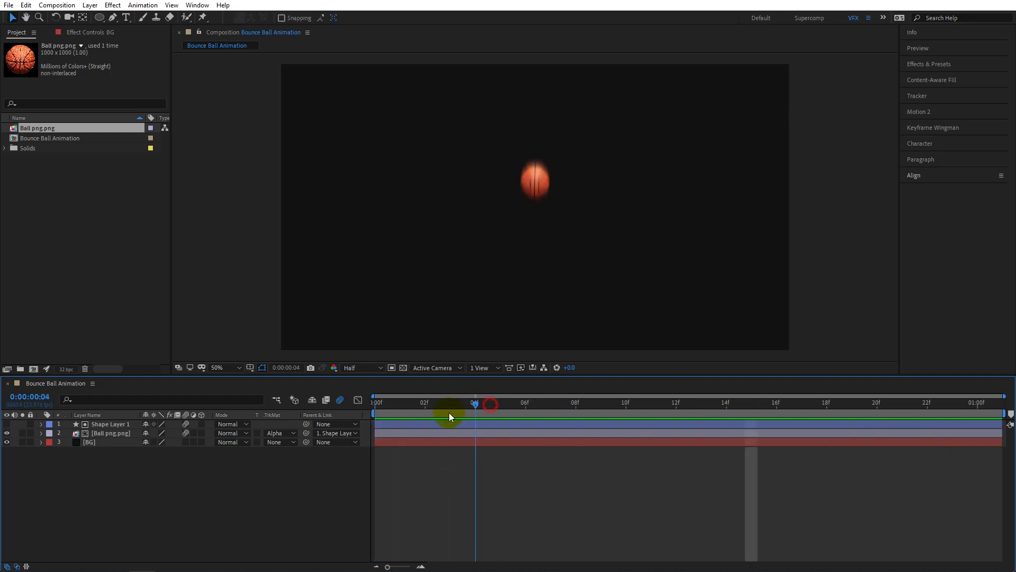
# Stop the preview and add a new adjustment layer to the composition
pyautogui.click(99, 442)
pyautogui.rightClick(91, 455)
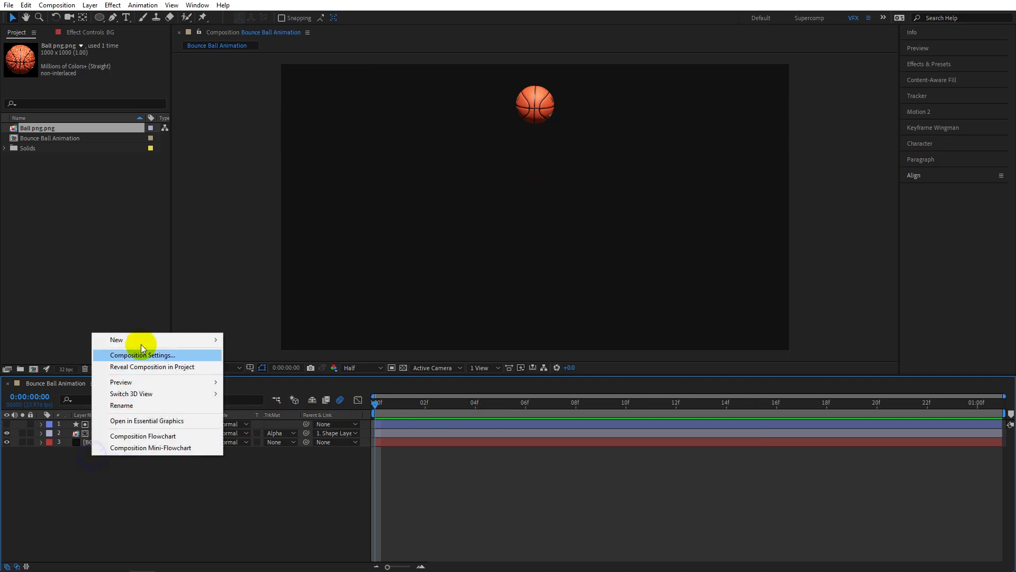
pyautogui.click(152, 339)
pyautogui.click(263, 424)
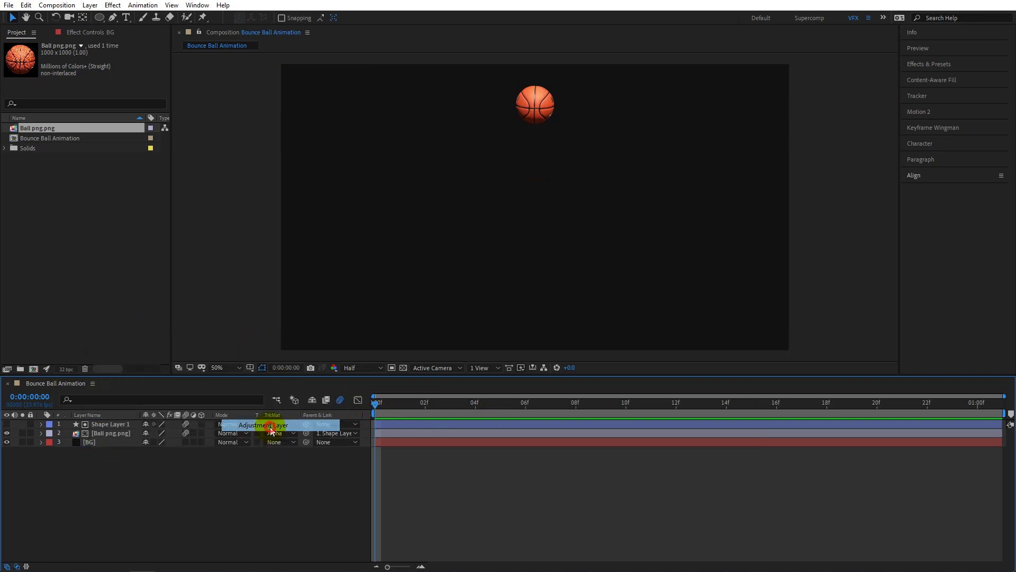
# Apply the Glow effect to the adjustment layer with Glow Operation set to Screen
pyautogui.click(933, 65)
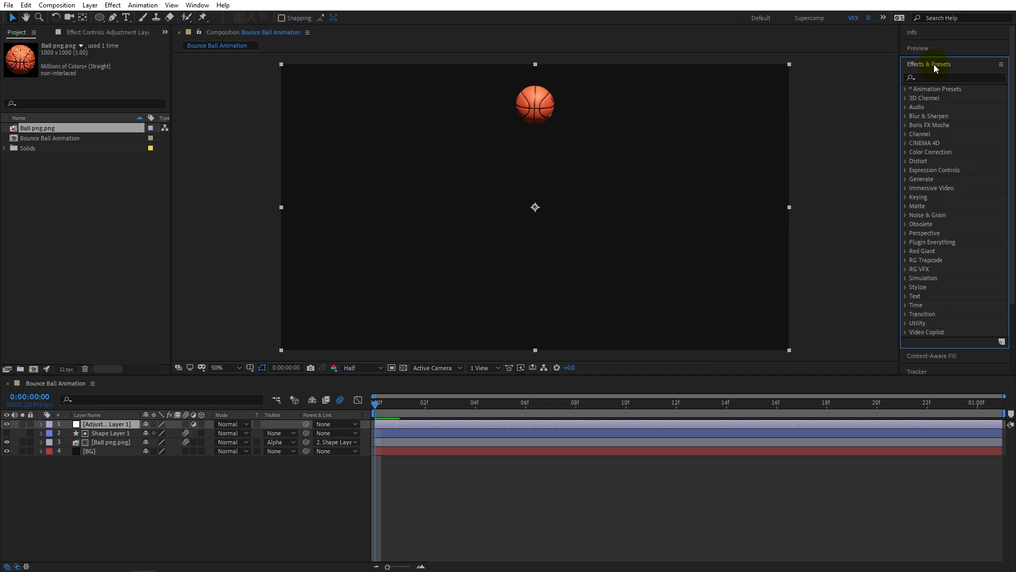
pyautogui.click(927, 77)
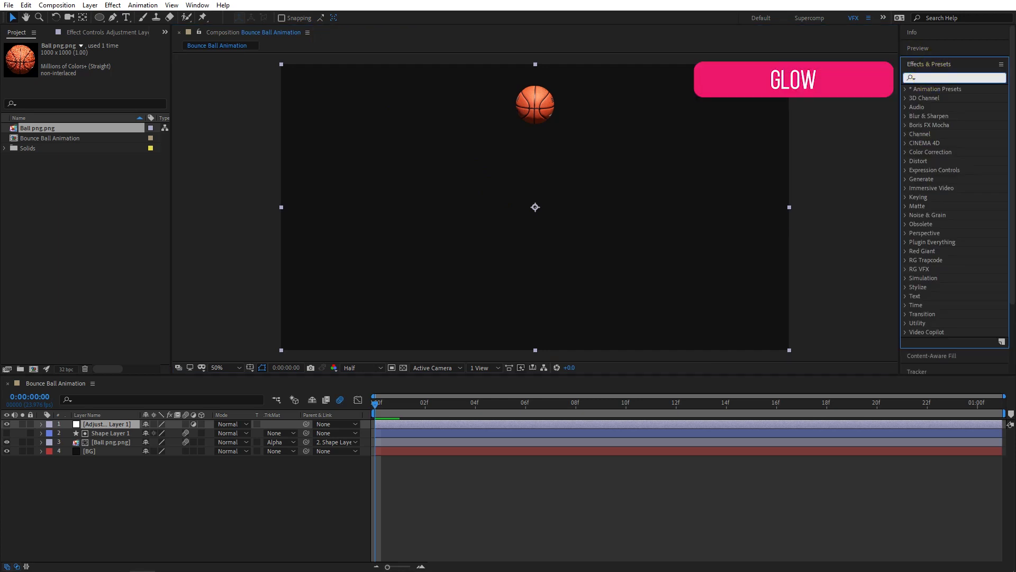
pyautogui.write('glow')
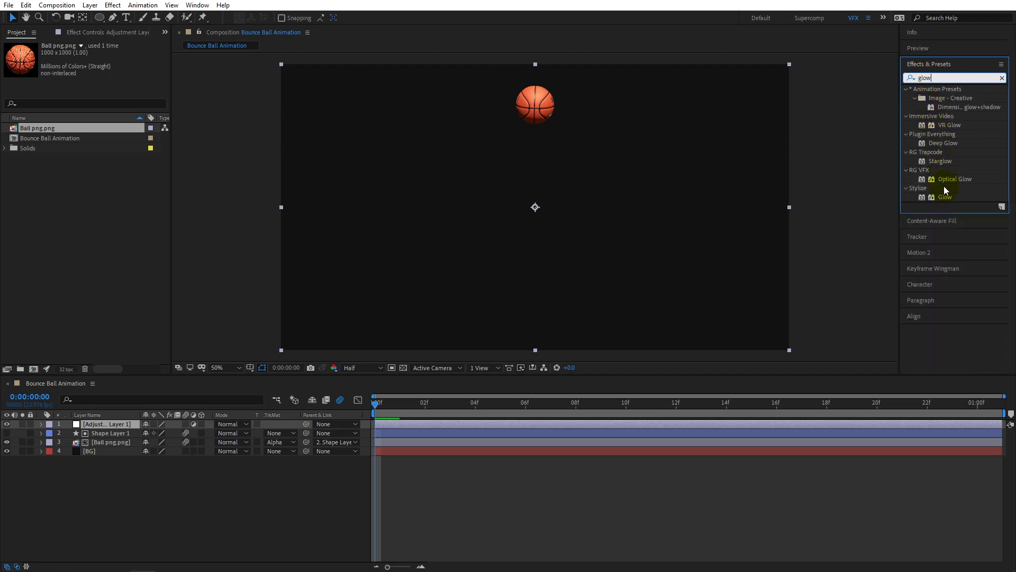
pyautogui.doubleClick(945, 197)
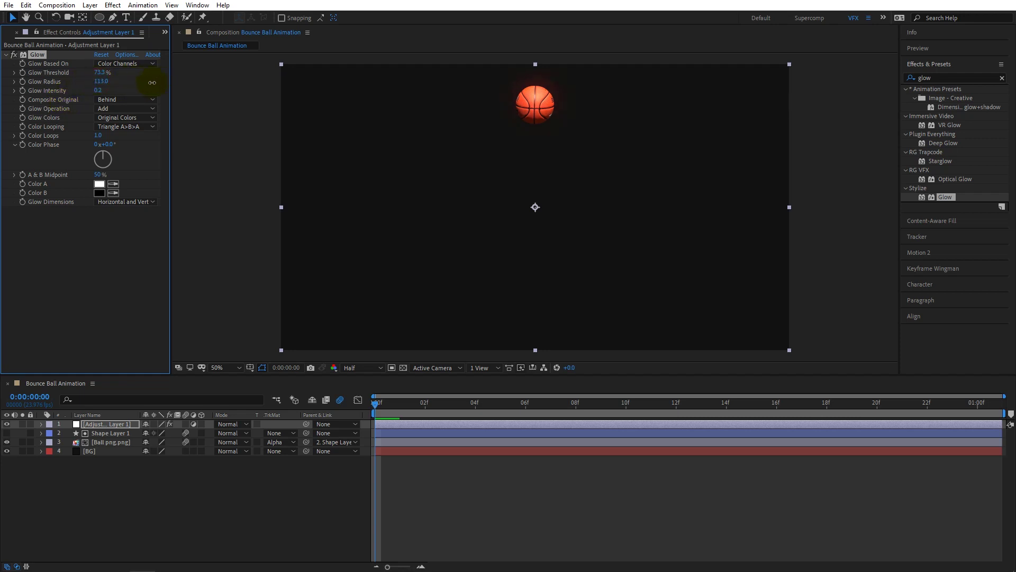
pyautogui.click(132, 109)
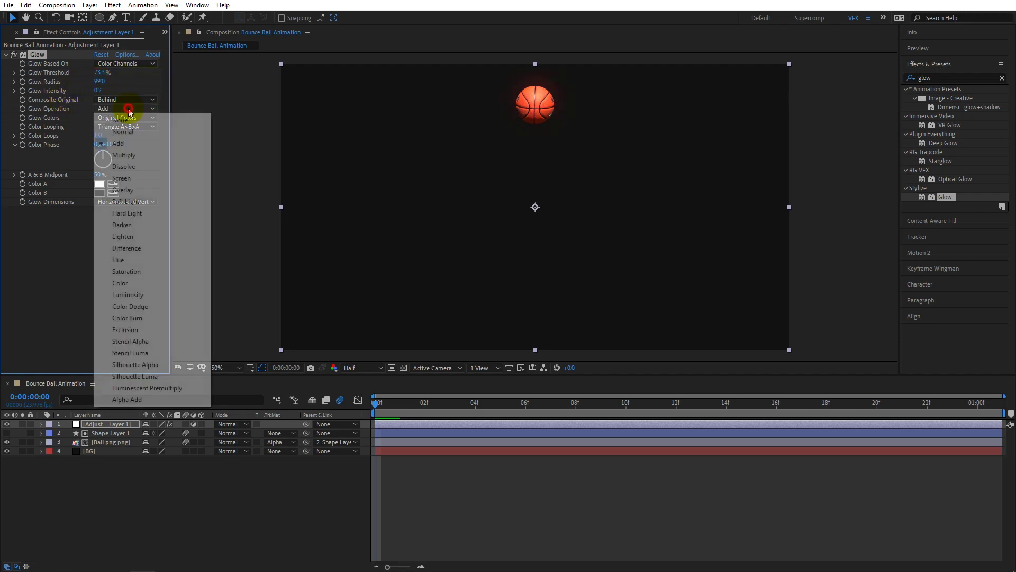
pyautogui.click(141, 180)
# Turn the Glow effect off to compare the ball with and without the glow
pyautogui.click(193, 495)
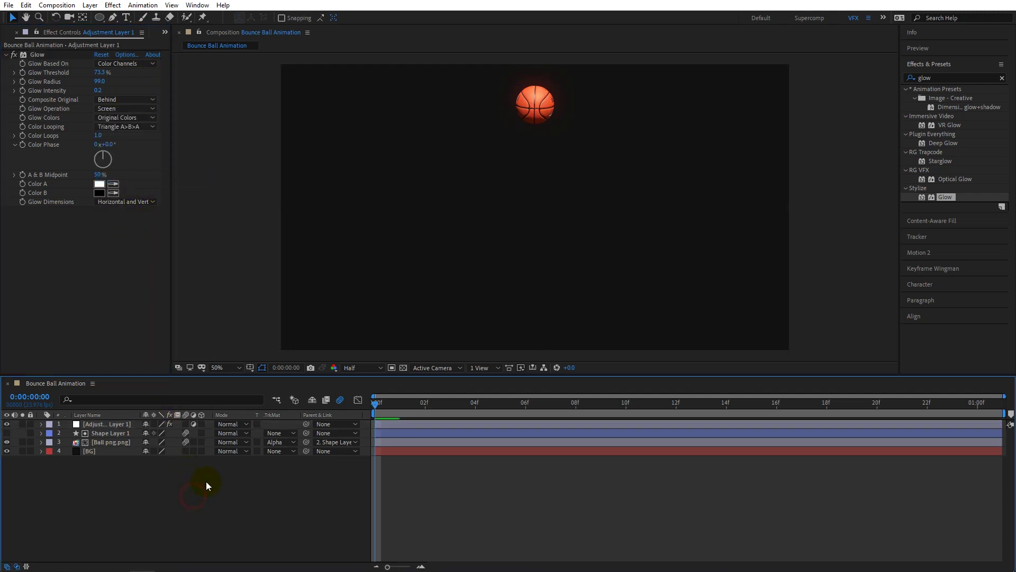
pyautogui.click(13, 55)
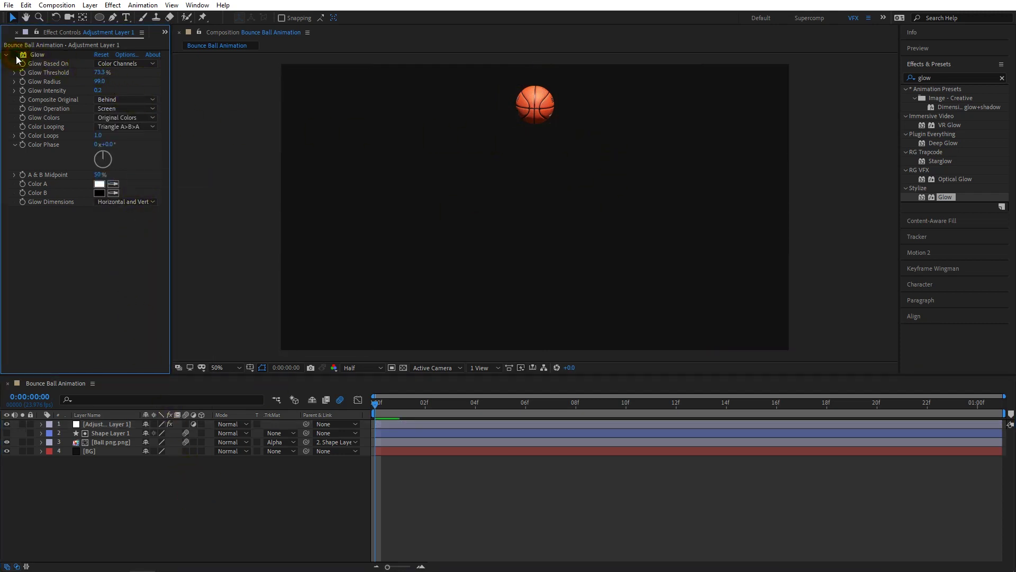
pyautogui.click(960, 66)
pyautogui.click(874, 213)
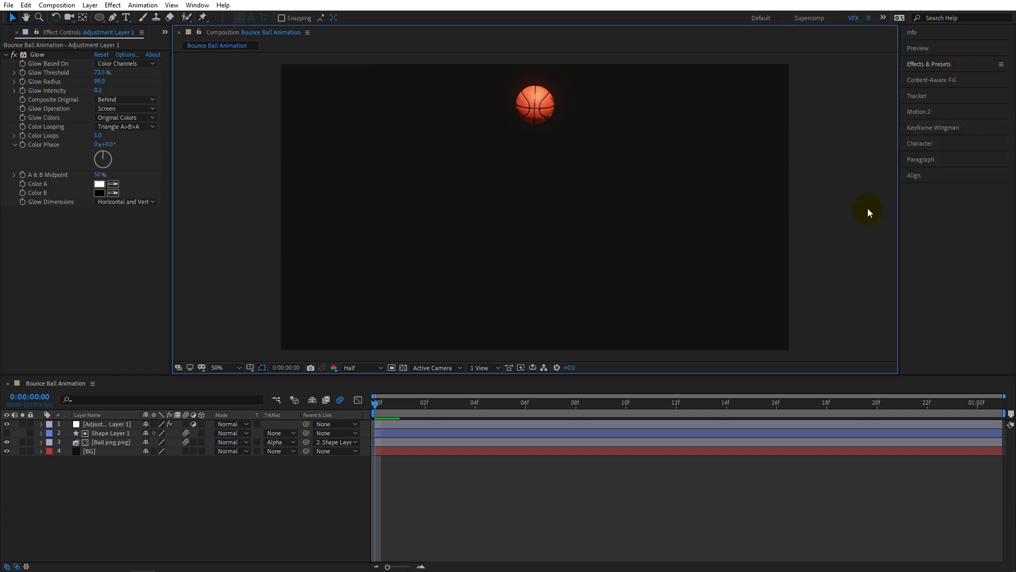
pyautogui.press('`')
pyautogui.press('space')
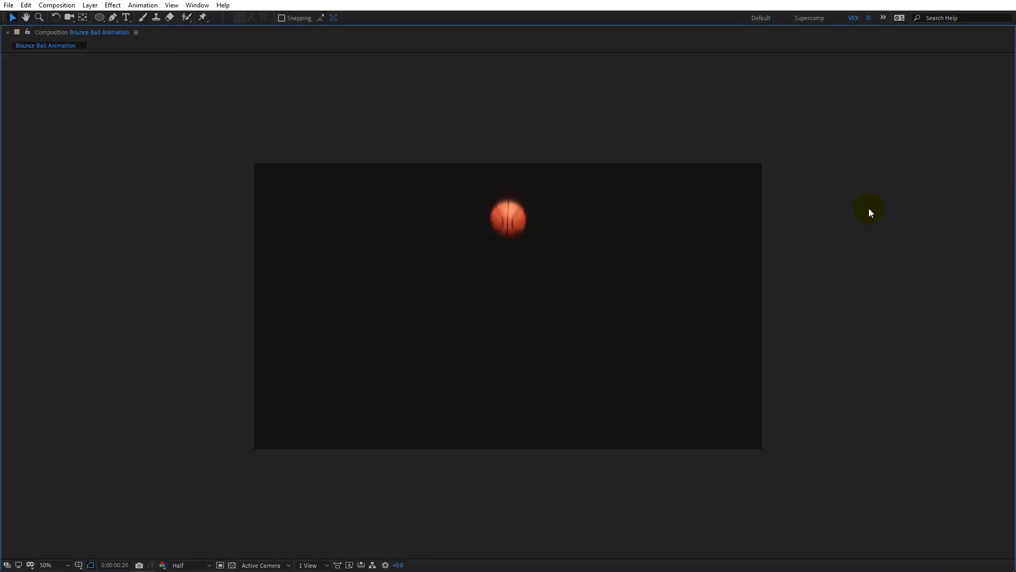